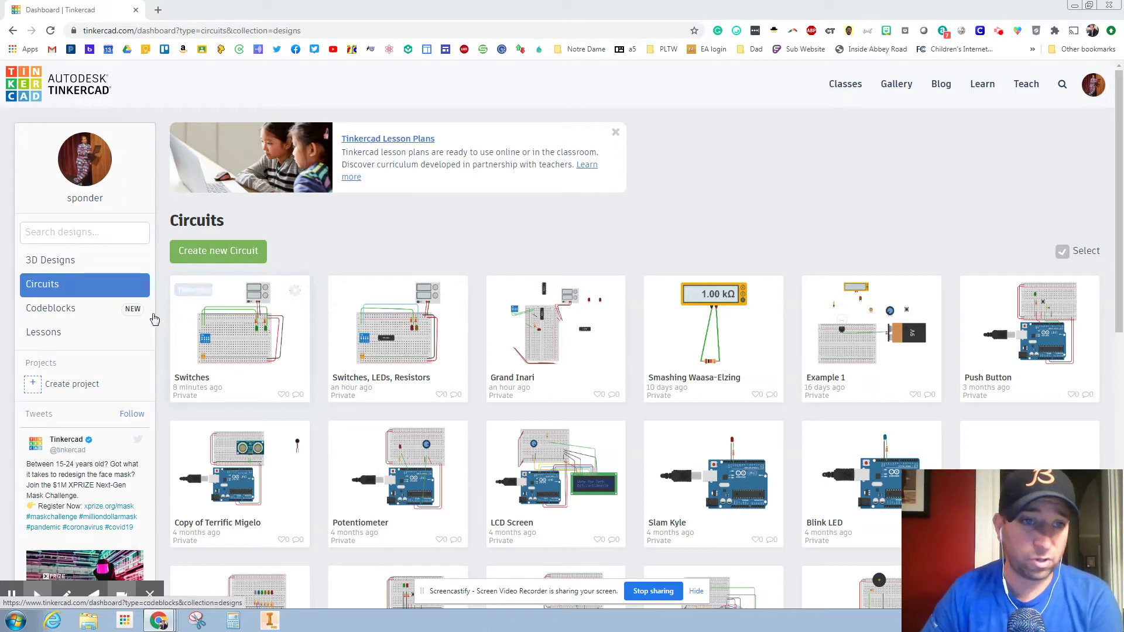
# - Open the Switches design from the dashboard and choose 'Tinker this' to edit it
pyautogui.click(234, 357)
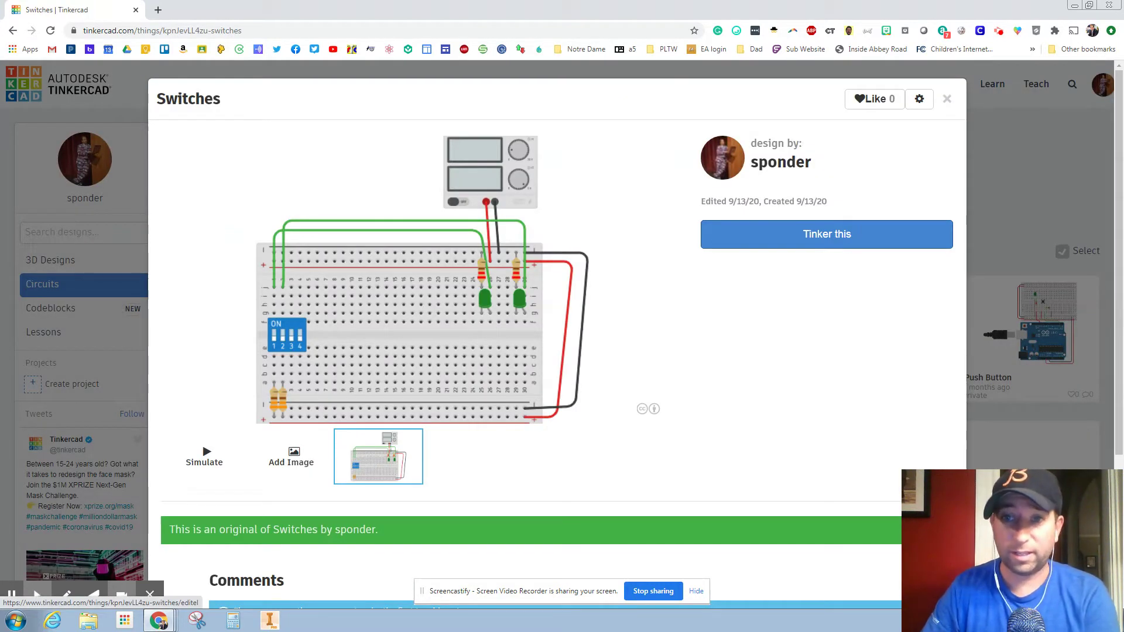
pyautogui.click(706, 240)
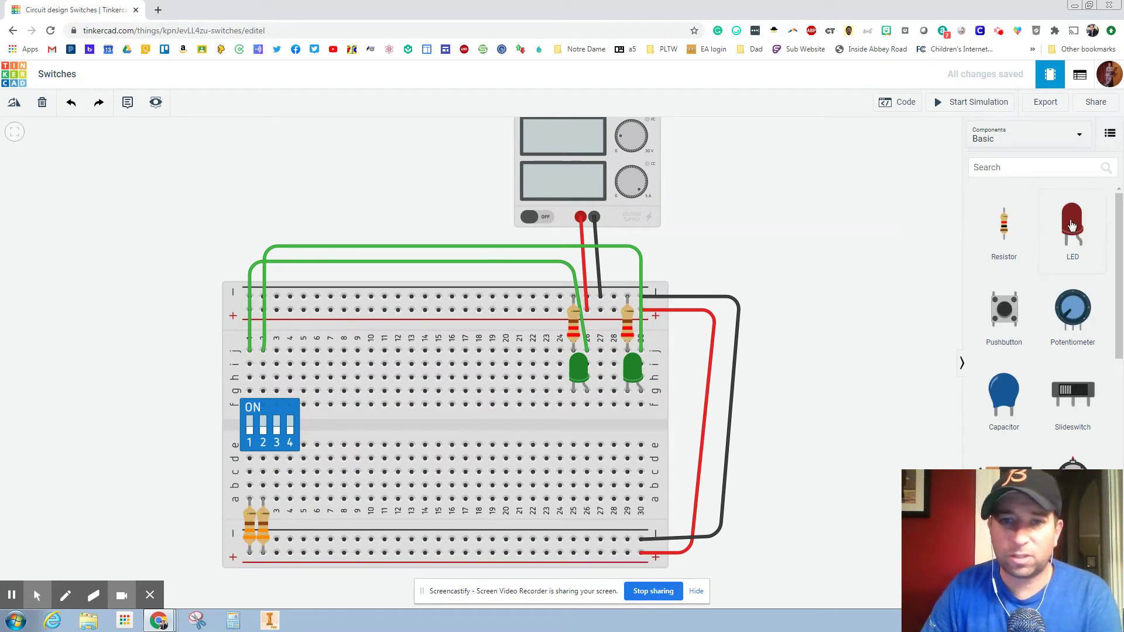
# - Place two new LEDs in breadboard columns 21 and 23 and make both blue
pyautogui.moveTo(1072, 227)
pyautogui.mouseDown()
pyautogui.moveTo(527, 367)
pyautogui.moveTo(550, 387)
pyautogui.moveTo(538, 397)
pyautogui.moveTo(552, 391)
pyautogui.mouseUp()
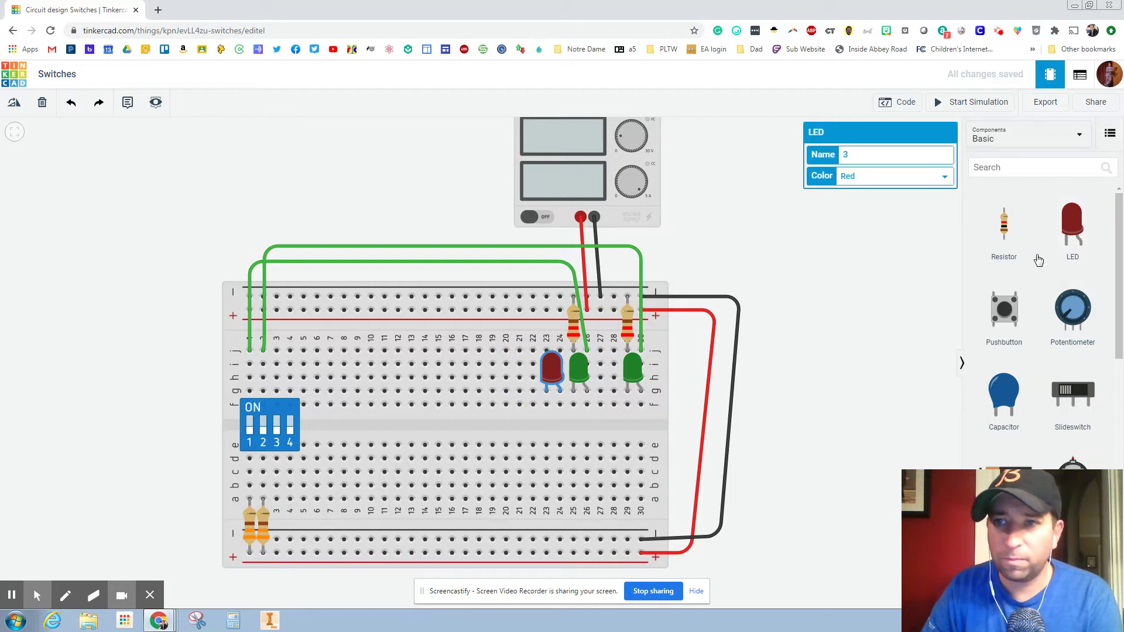
pyautogui.moveTo(1077, 220)
pyautogui.mouseDown()
pyautogui.moveTo(511, 393)
pyautogui.moveTo(523, 393)
pyautogui.mouseUp()
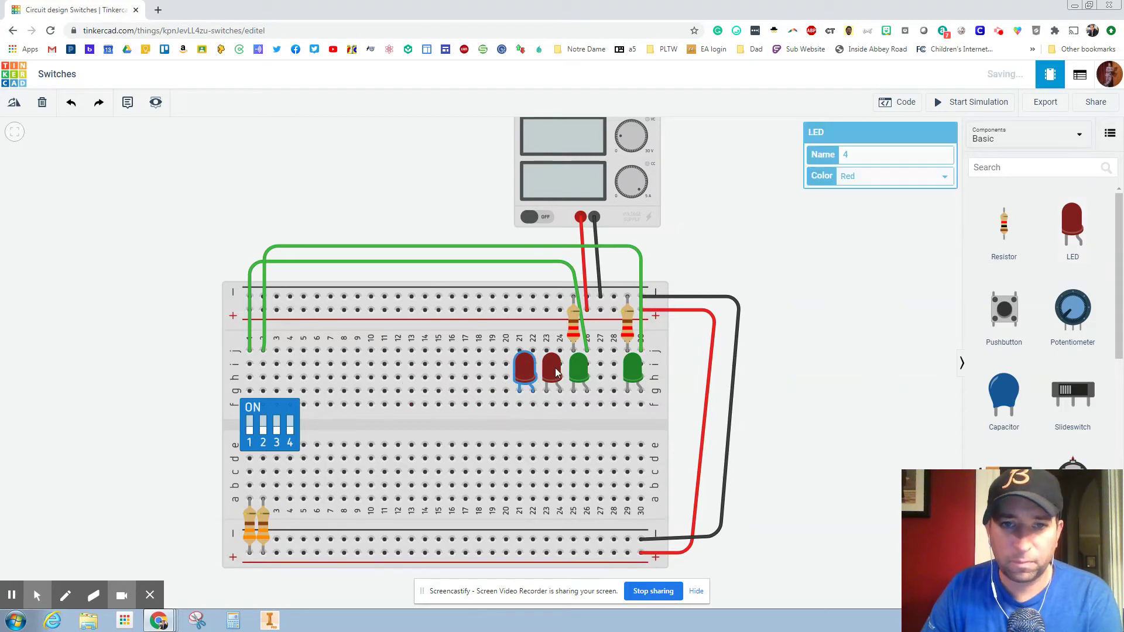
pyautogui.click(529, 372)
pyautogui.click(854, 180)
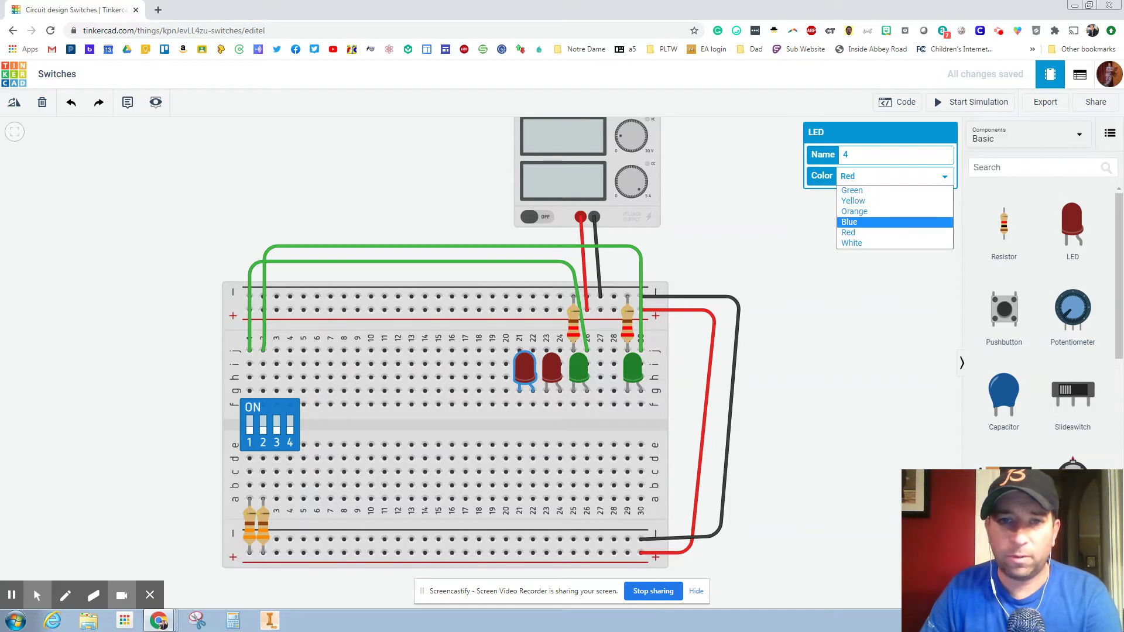
pyautogui.click(849, 221)
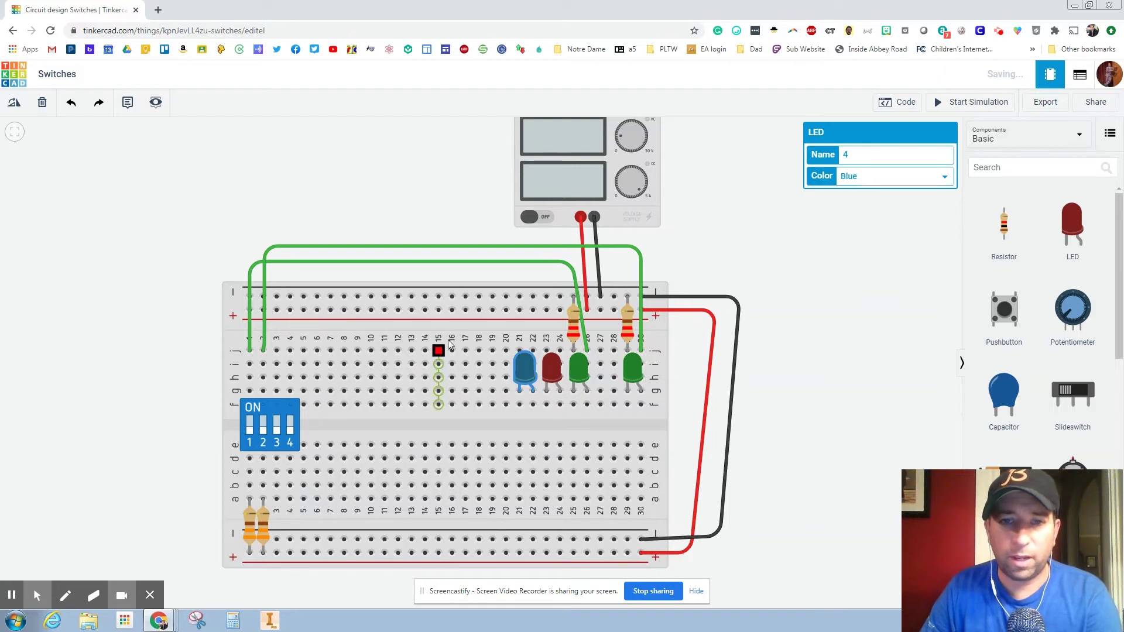
pyautogui.click(553, 369)
pyautogui.click(878, 180)
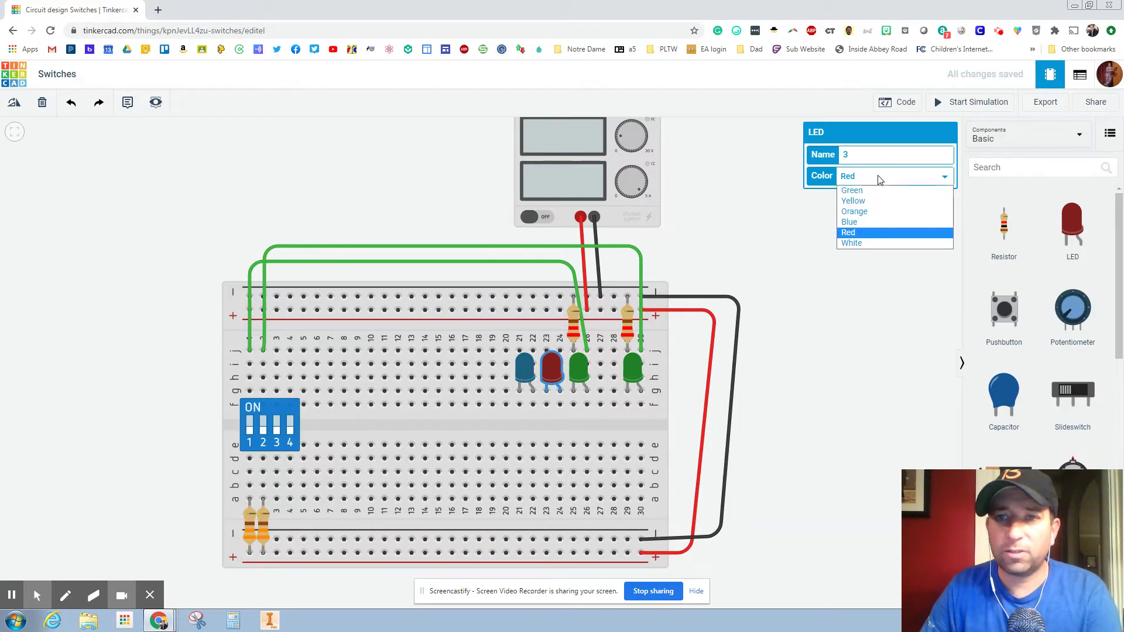
pyautogui.click(849, 222)
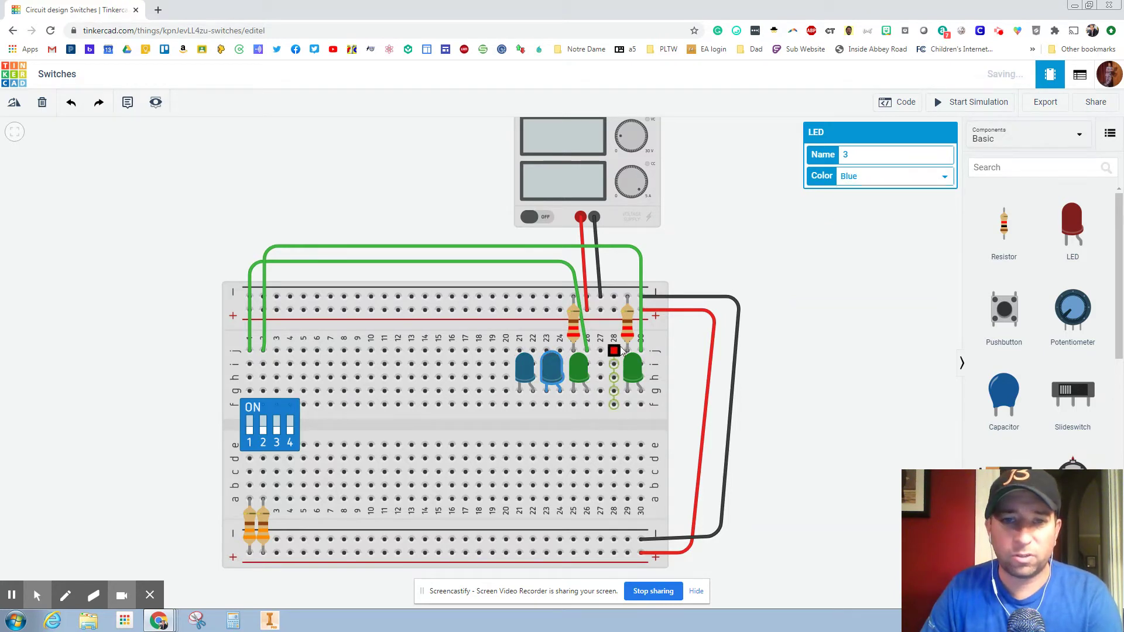
# - Recolor the green LEDs in columns 25 and 28 to yellow
pyautogui.click(579, 368)
pyautogui.click(855, 178)
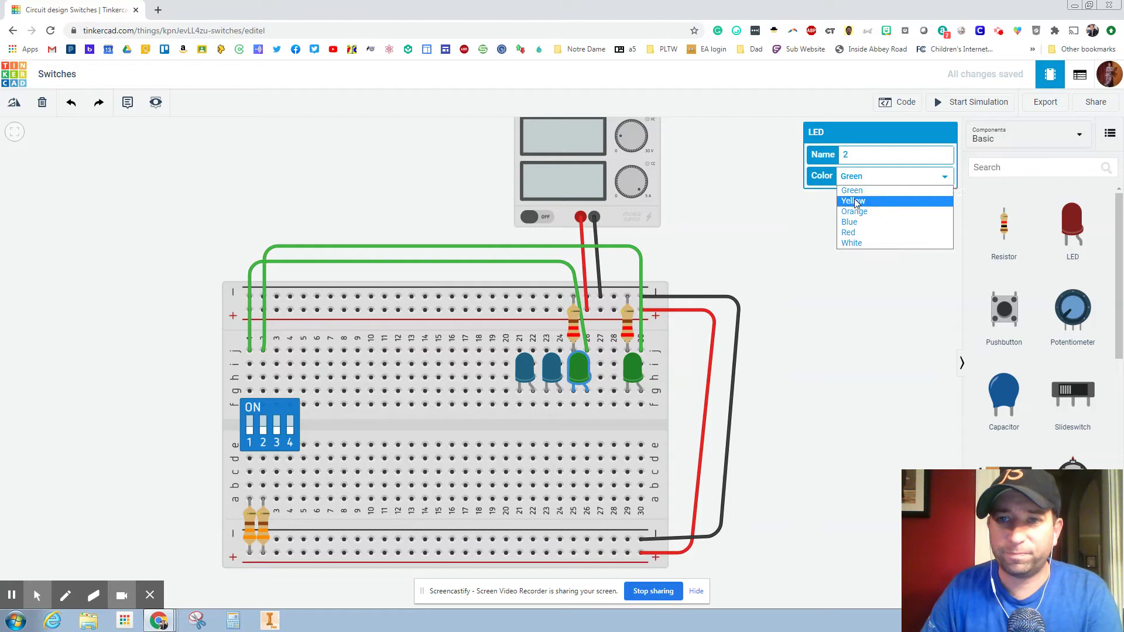
pyautogui.click(856, 201)
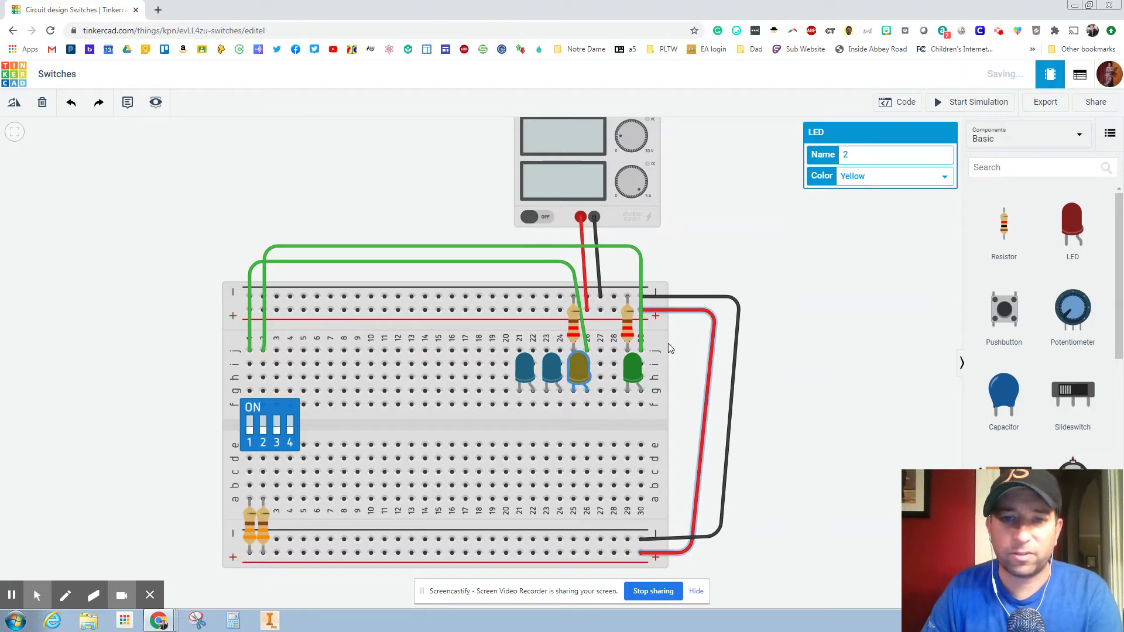
pyautogui.click(632, 369)
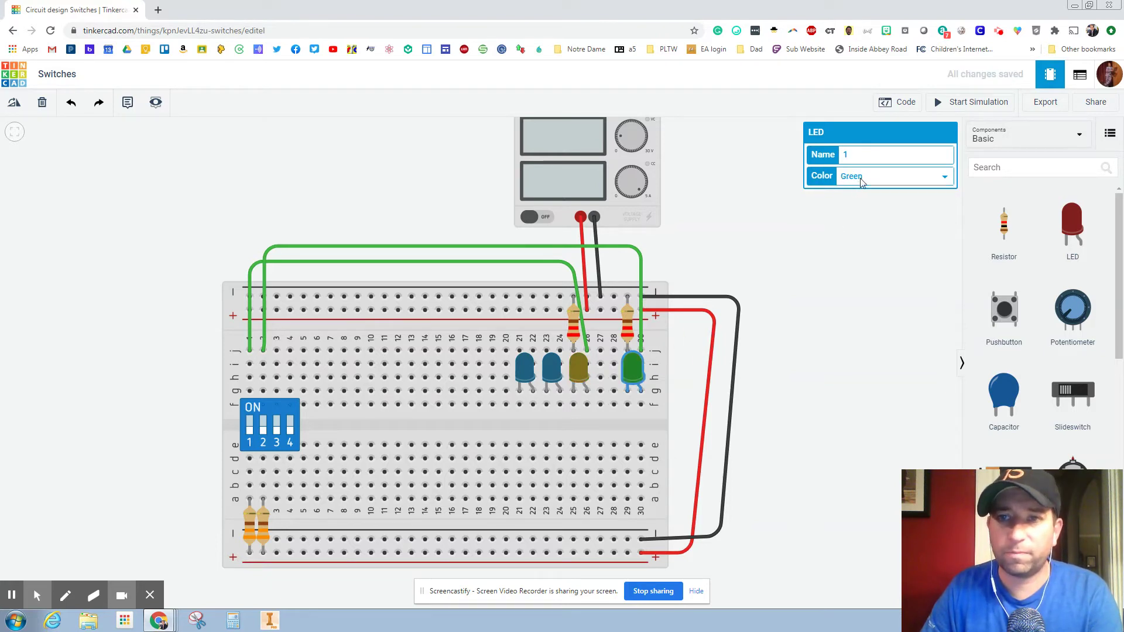
pyautogui.click(860, 179)
pyautogui.press('Return')
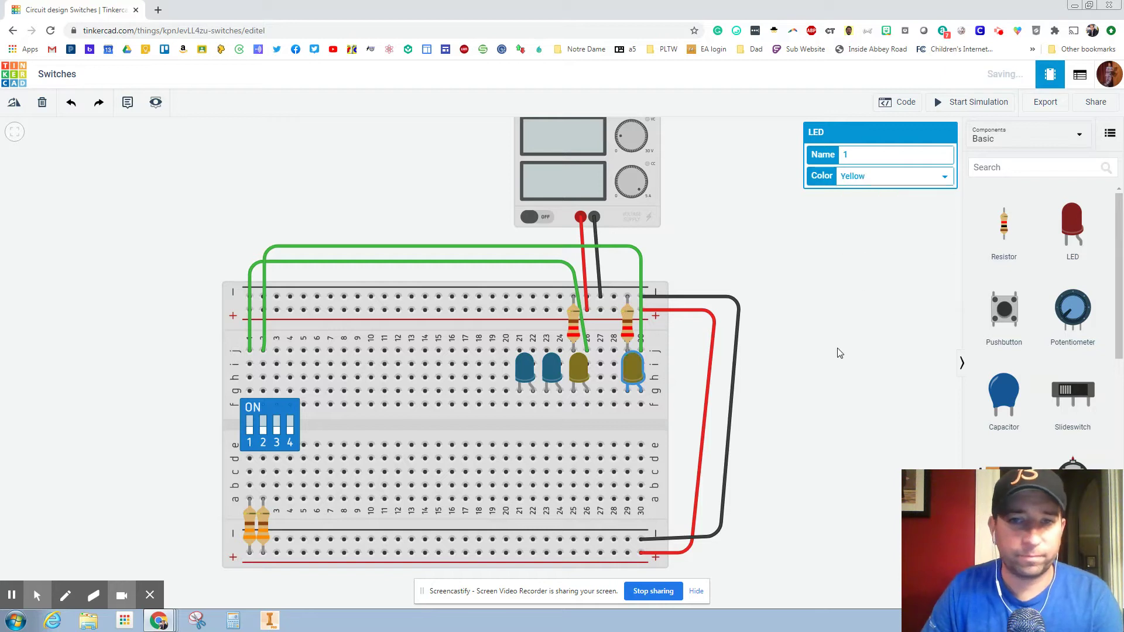
pyautogui.click(837, 354)
pyautogui.click(575, 334)
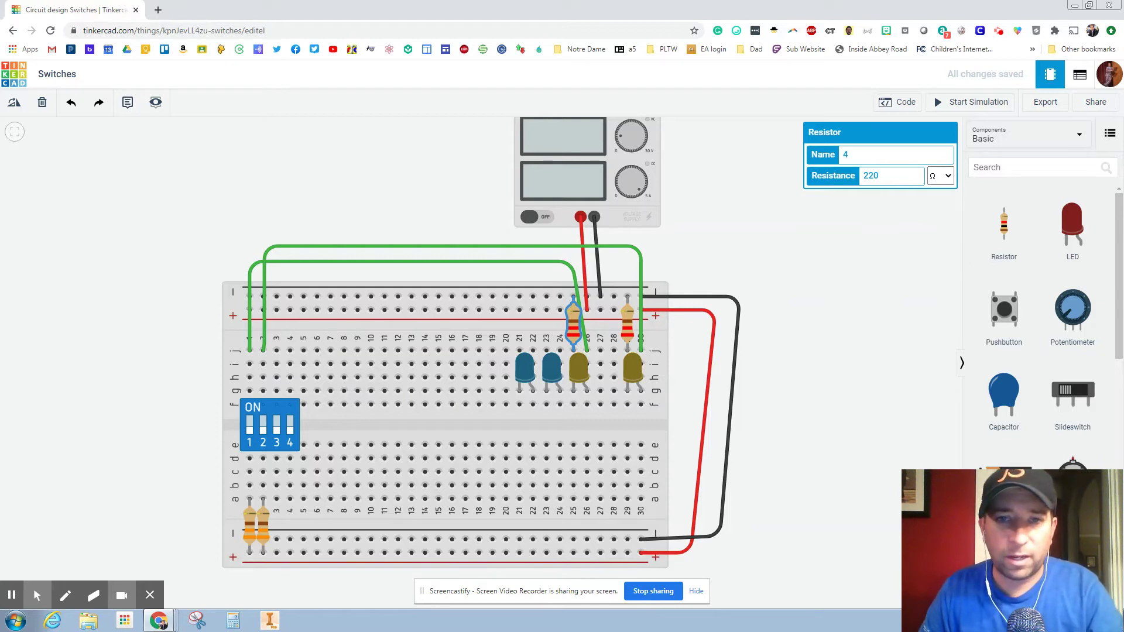
# - Duplicate a resistor twice, placing the copies above the blue LEDs in columns 21 and 23
pyautogui.hotkey('ctrl', 'c')
pyautogui.hotkey('ctrl', 'v')
pyautogui.moveTo(650, 332); pyautogui.dragTo(514, 328)
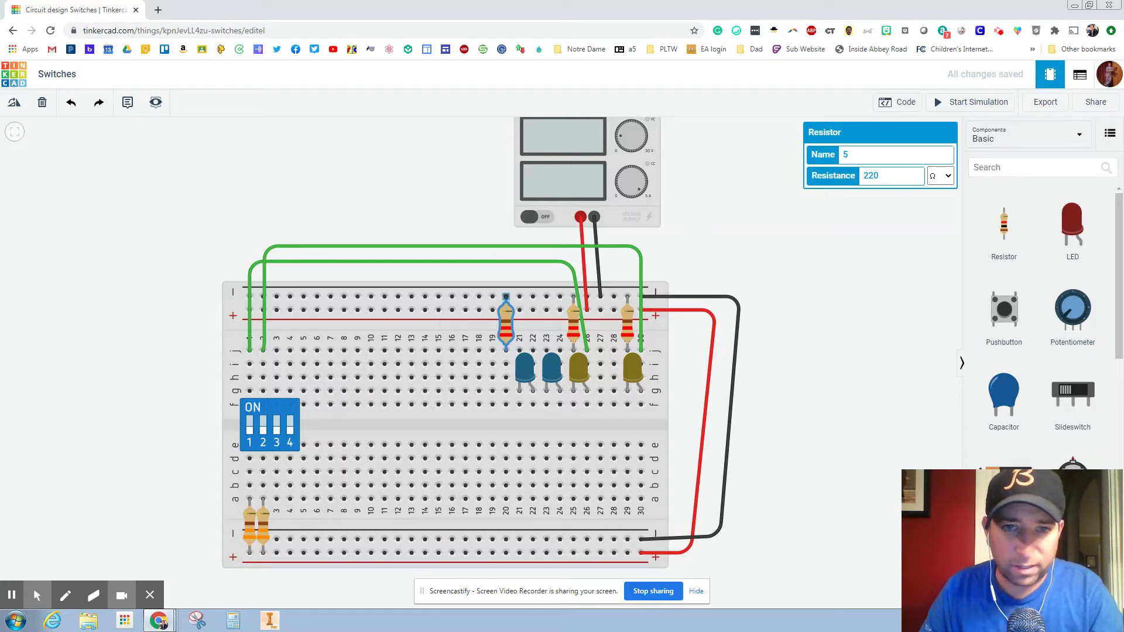
pyautogui.moveTo(507, 327); pyautogui.dragTo(521, 329)
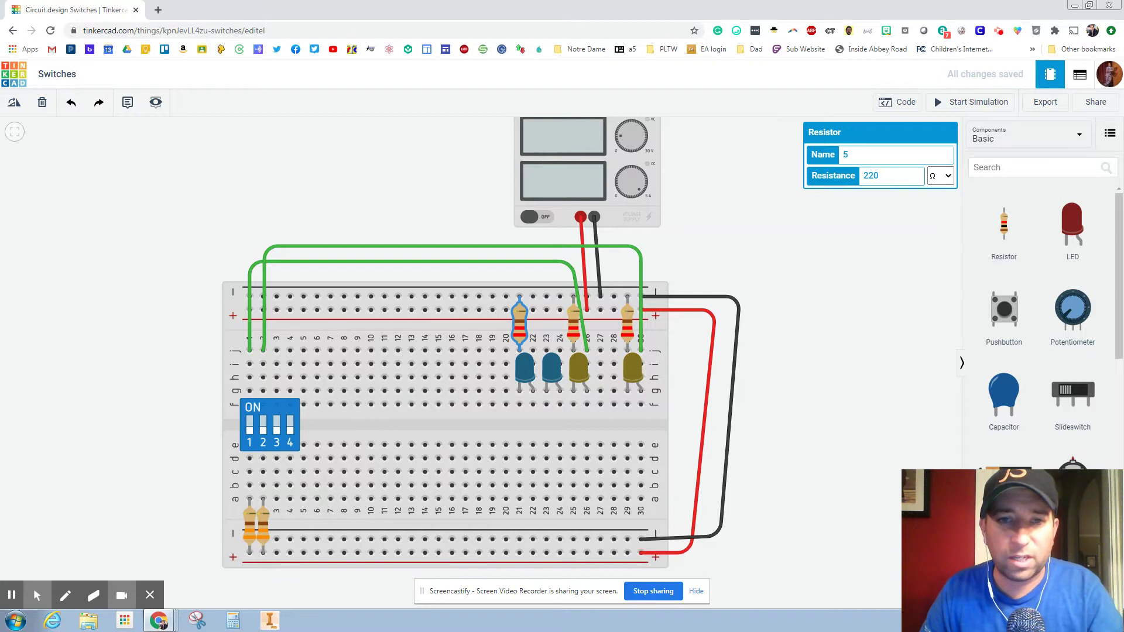
pyautogui.hotkey('ctrl', 'c')
pyautogui.hotkey('ctrl', 'v')
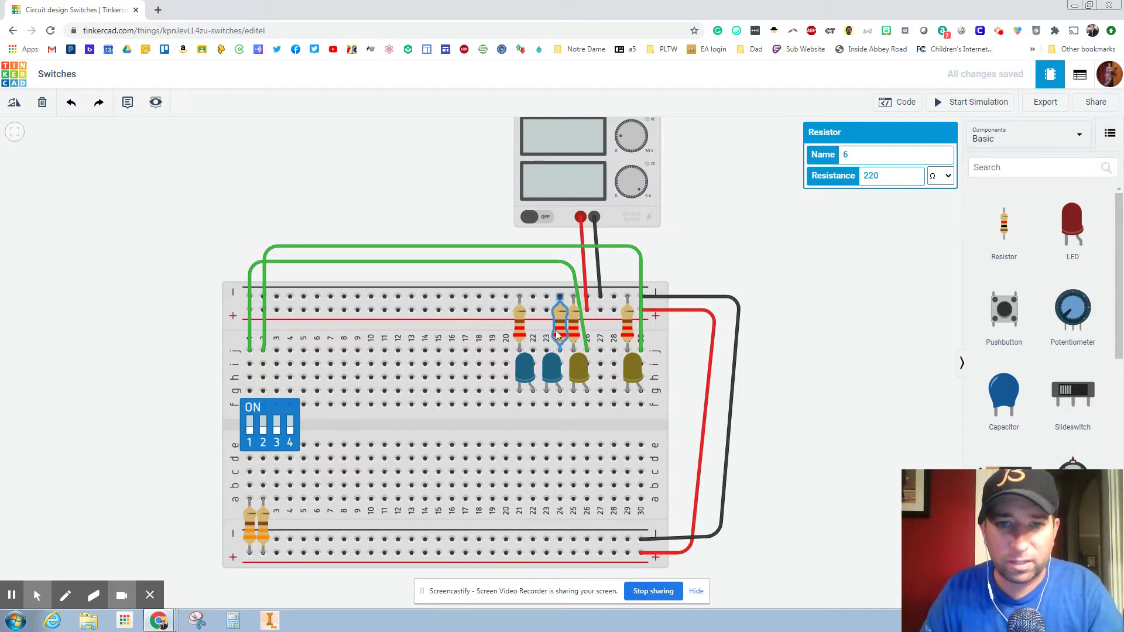
pyautogui.click(554, 329)
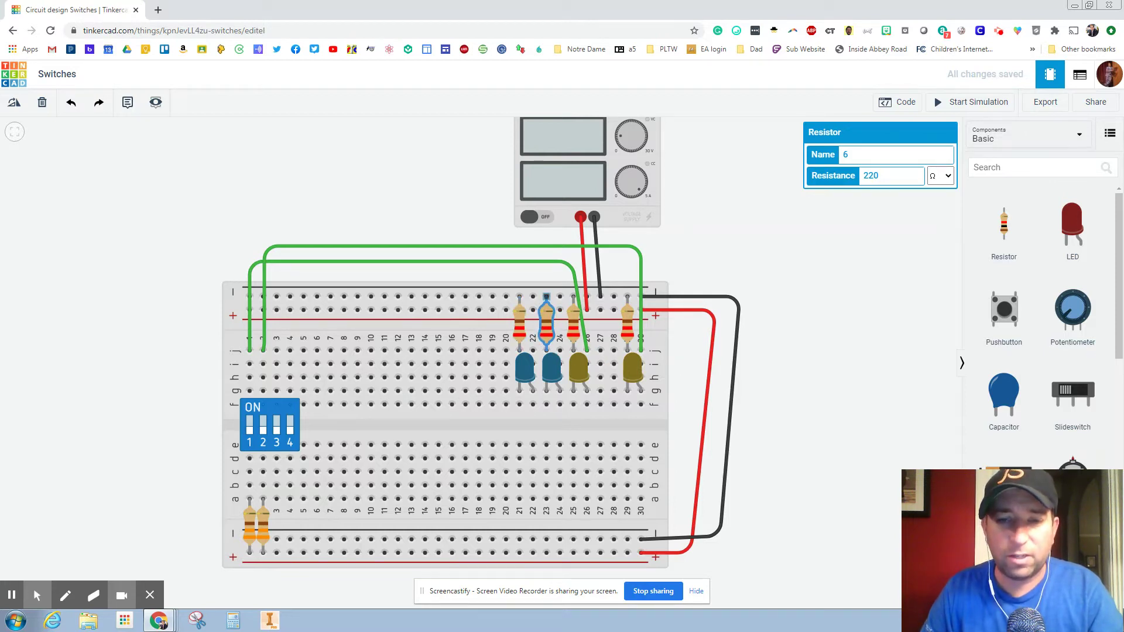
# - Copy the lower-left resistor and paste two more copies beside it
pyautogui.click(261, 525)
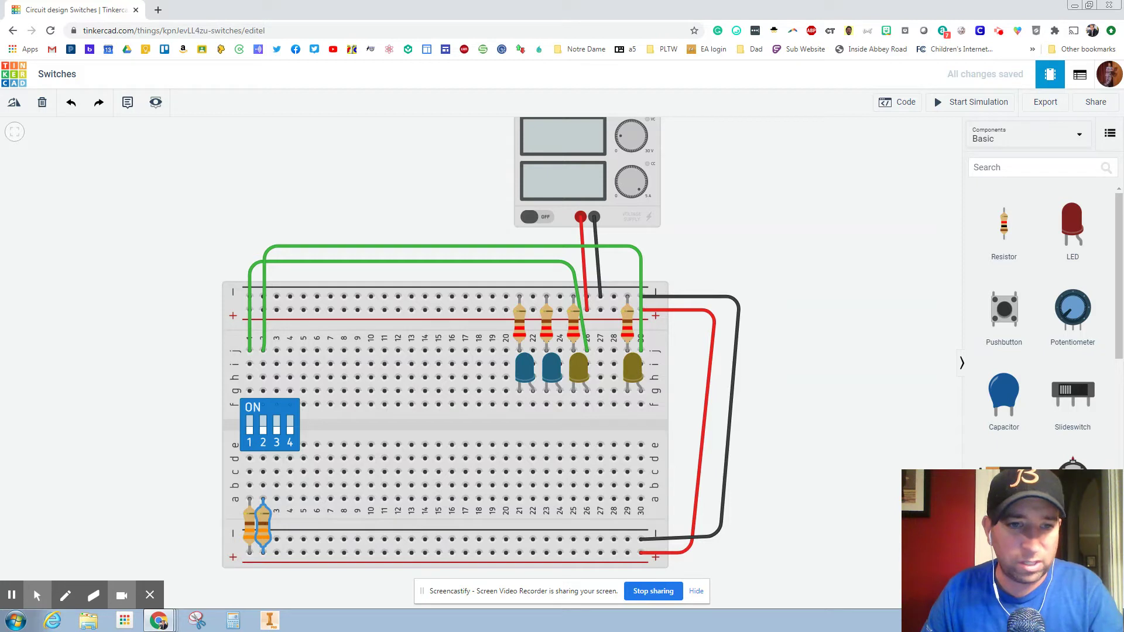
pyautogui.hotkey('ctrl', 'c')
pyautogui.hotkey('ctrl', 'v')
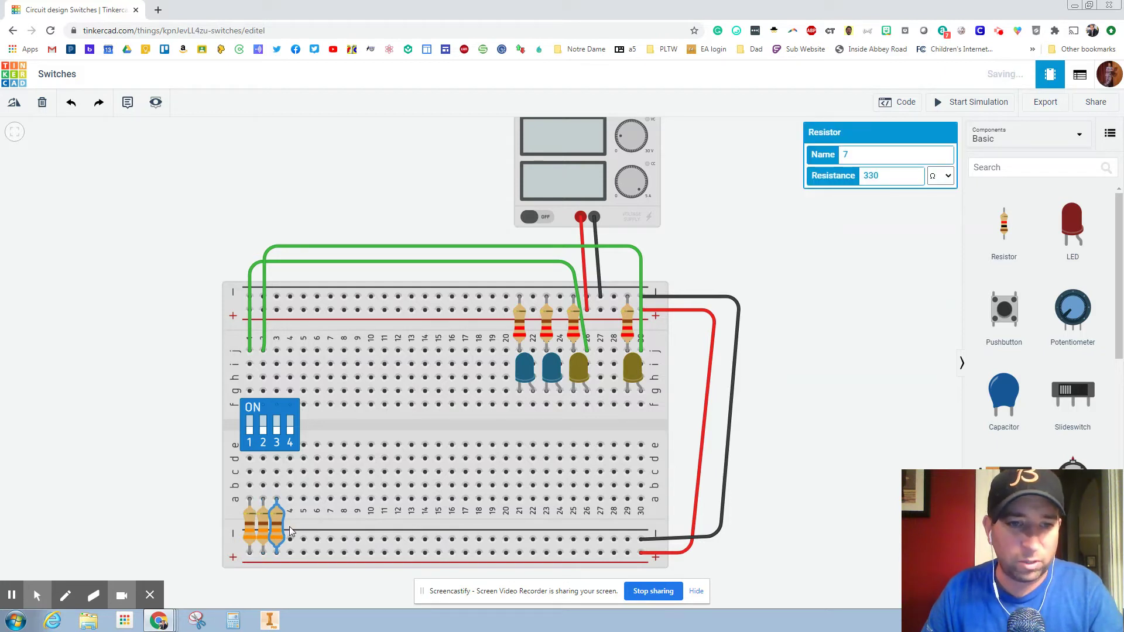
pyautogui.hotkey('ctrl', 'v')
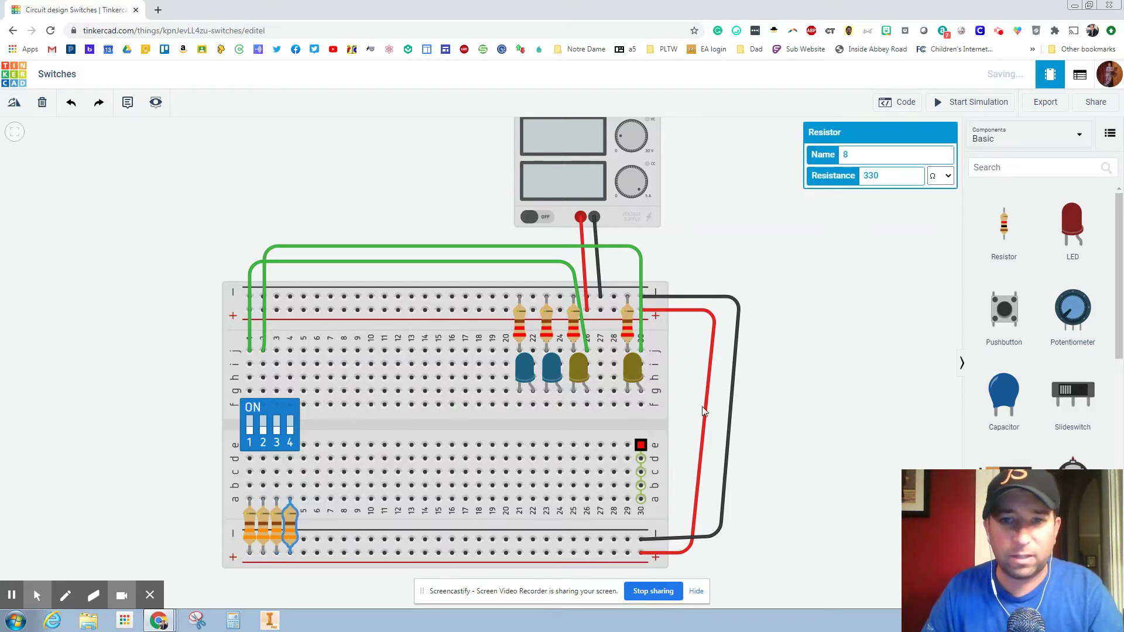
pyautogui.click(867, 253)
# - Delete the inner green wire, then run a blue wire from switch column 1 to the first blue LED
pyautogui.click(539, 263)
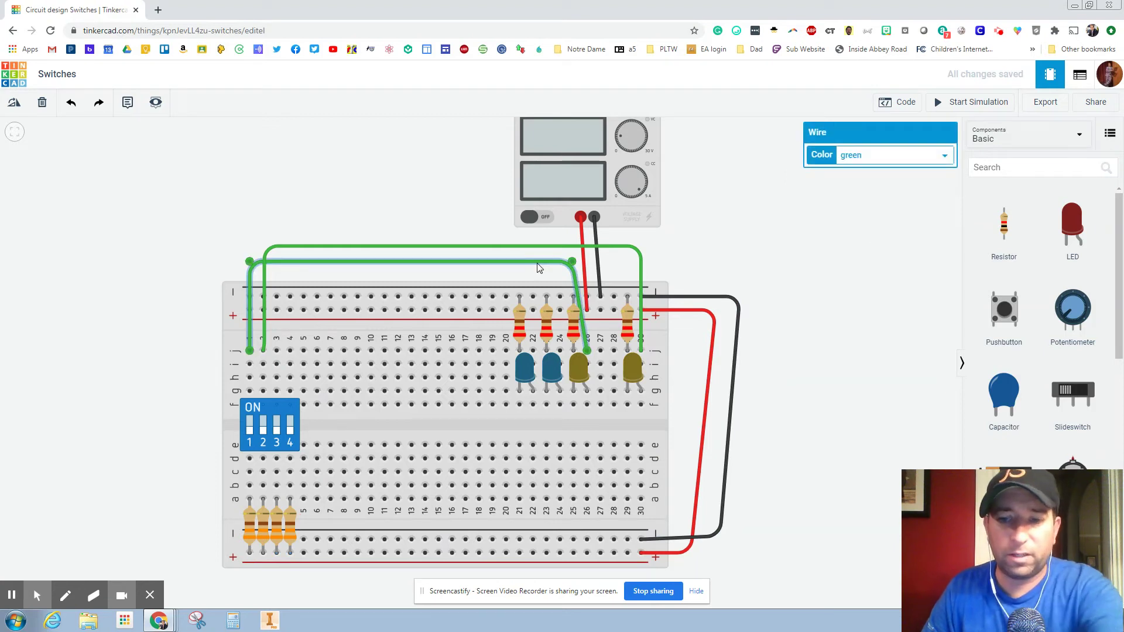
pyautogui.press('Delete')
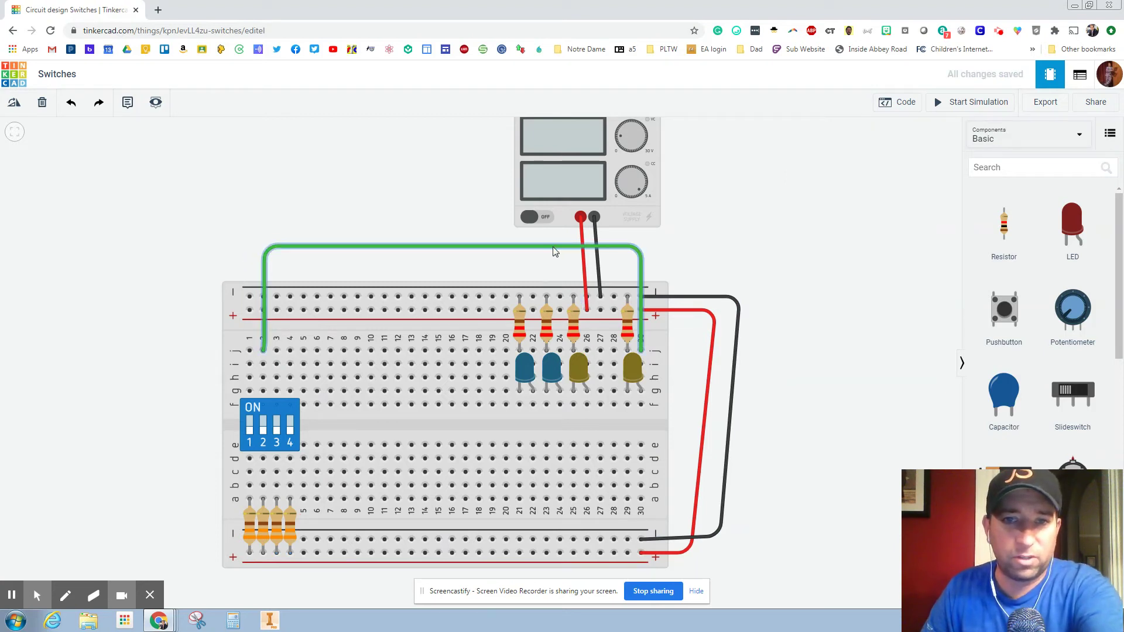
pyautogui.click(552, 253)
pyautogui.press('Delete')
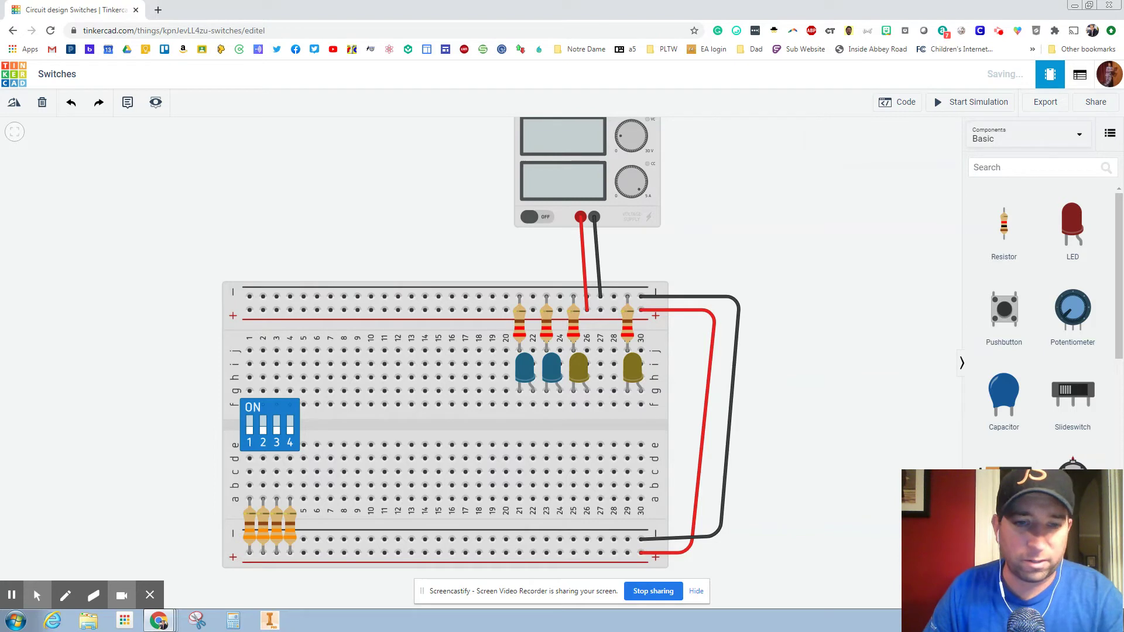
pyautogui.hotkey('ctrl', 'z')
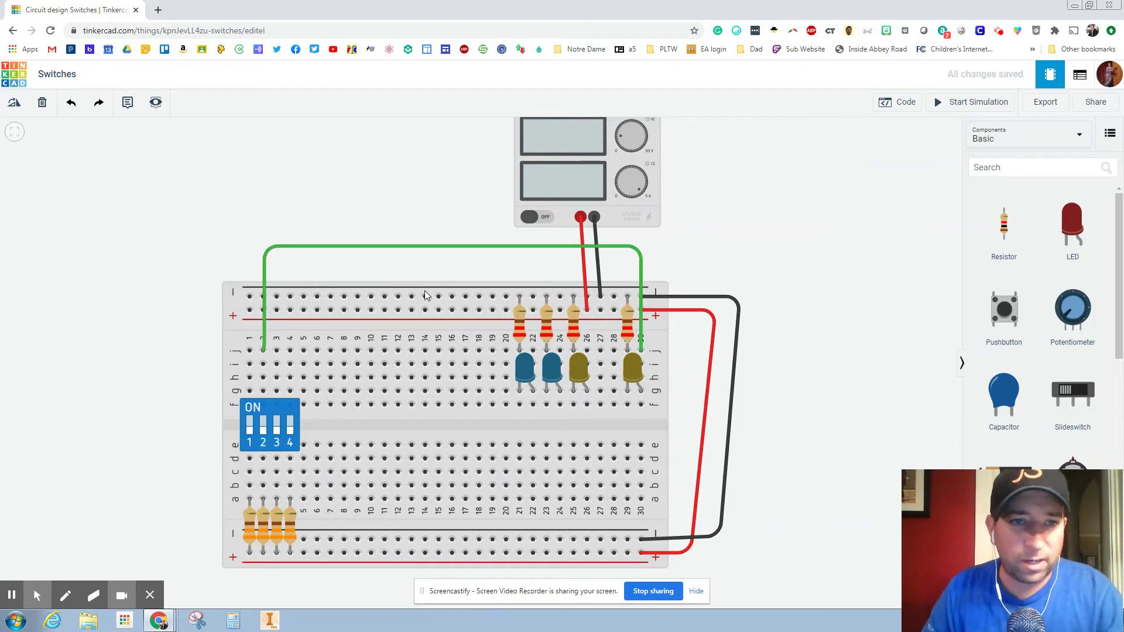
pyautogui.click(249, 350)
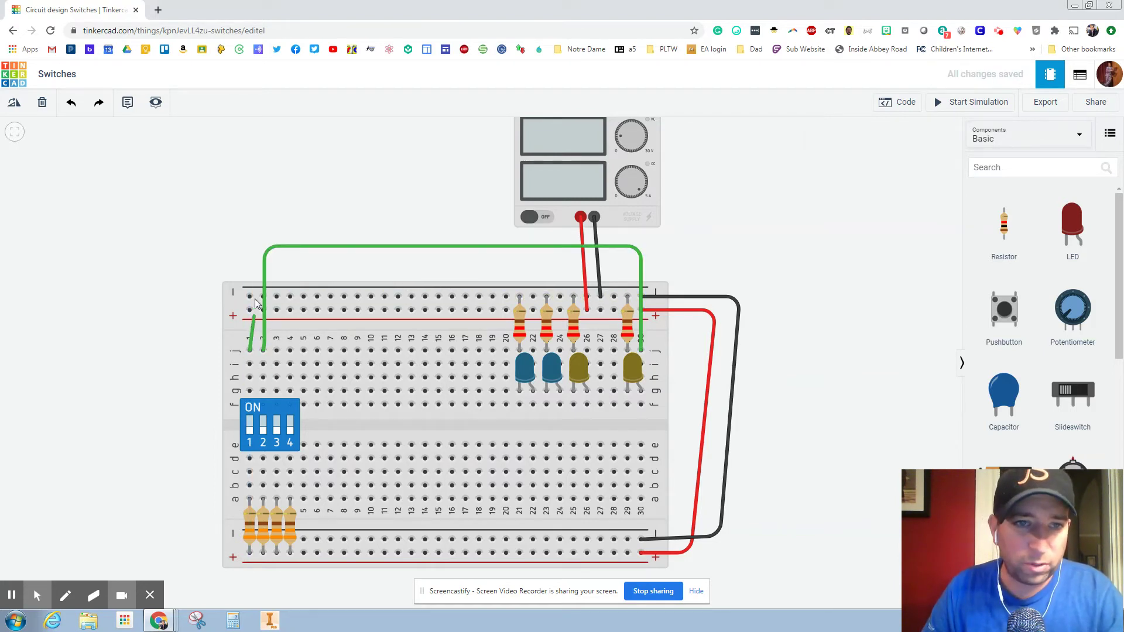
pyautogui.click(269, 273)
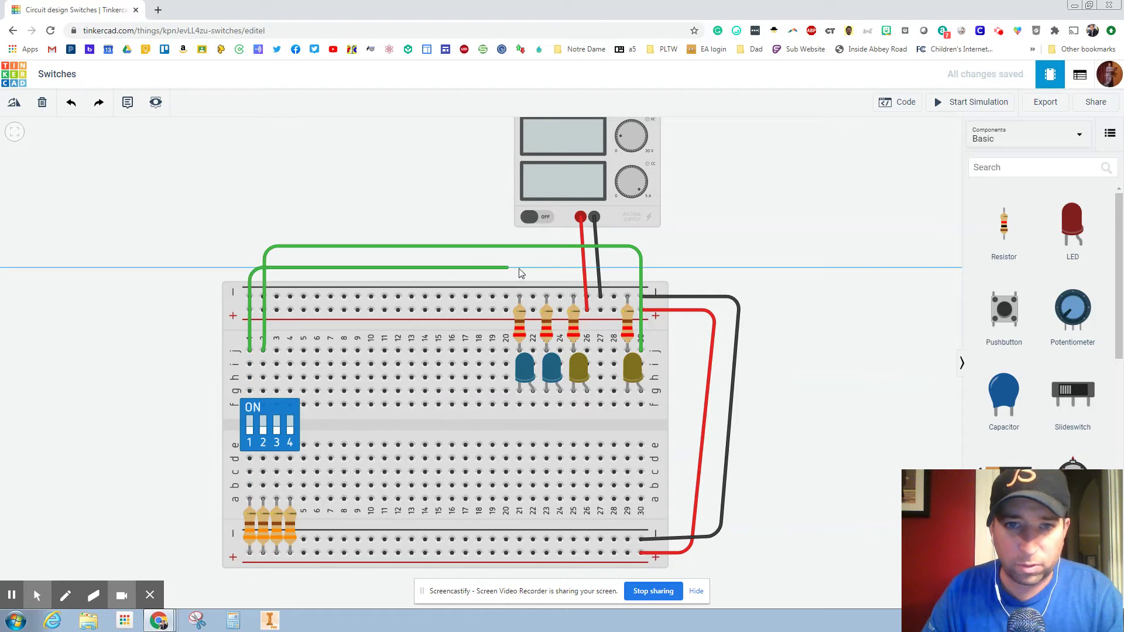
pyautogui.click(533, 273)
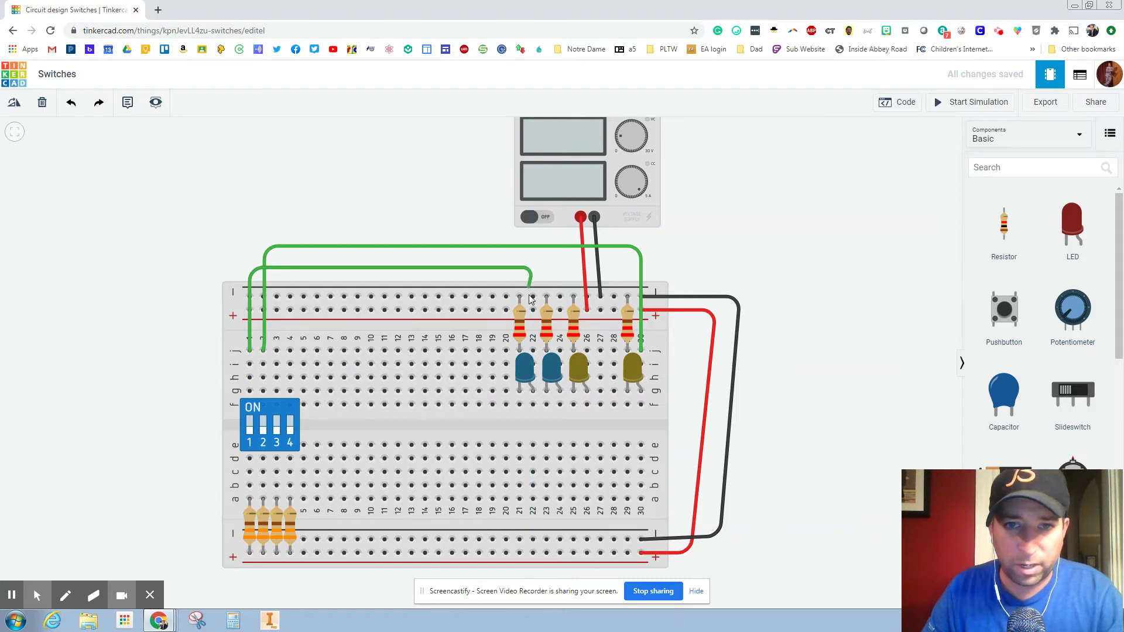
pyautogui.click(533, 350)
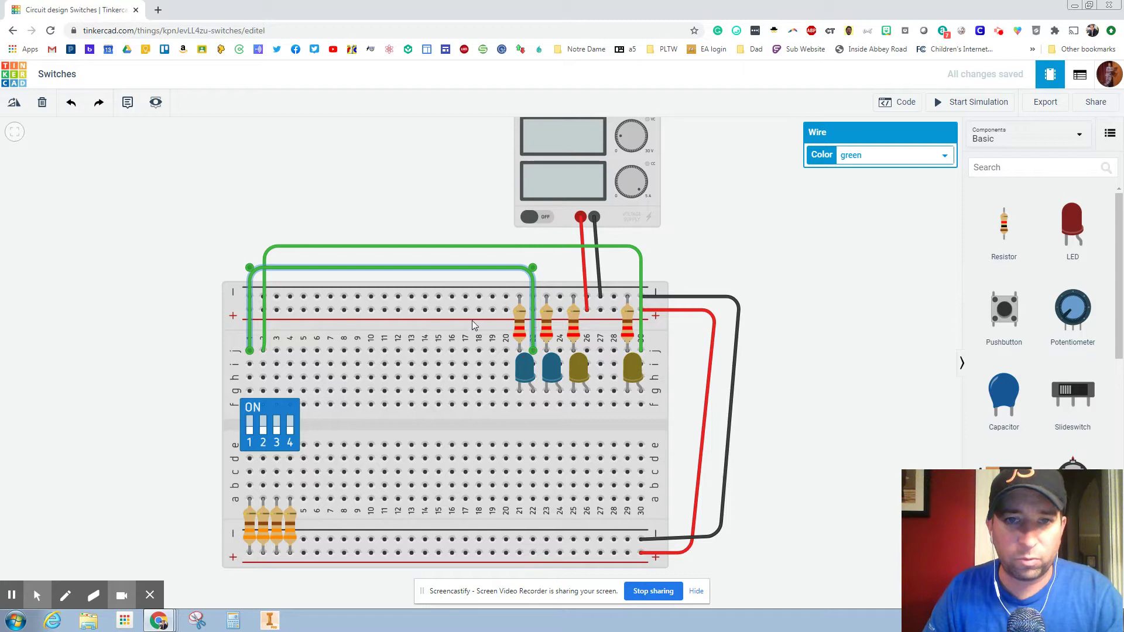
pyautogui.click(861, 153)
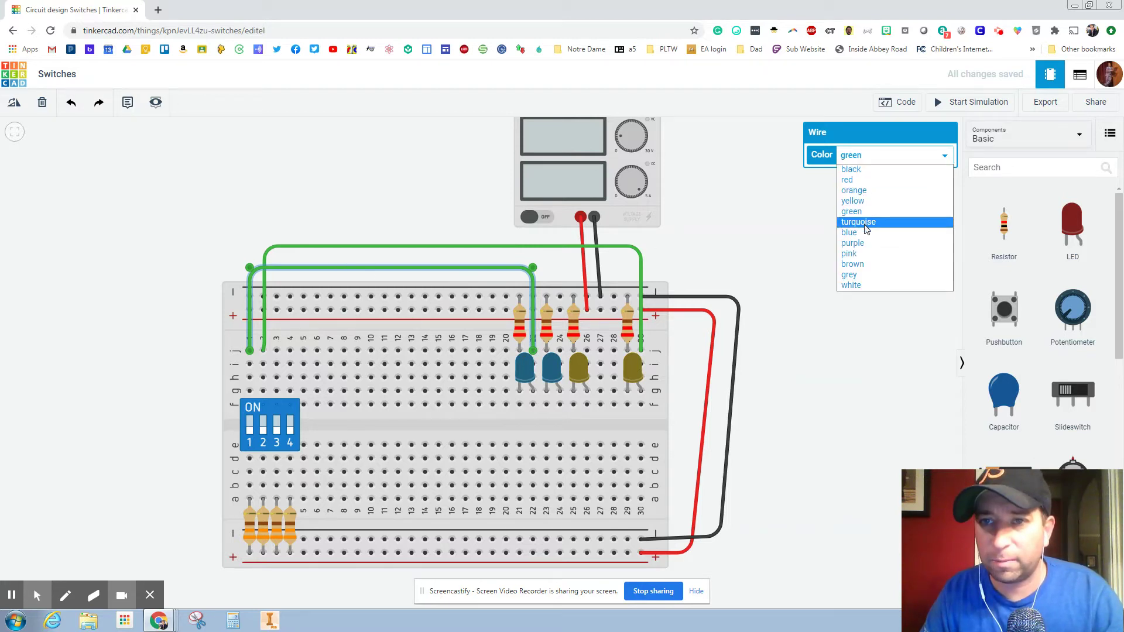
pyautogui.click(866, 239)
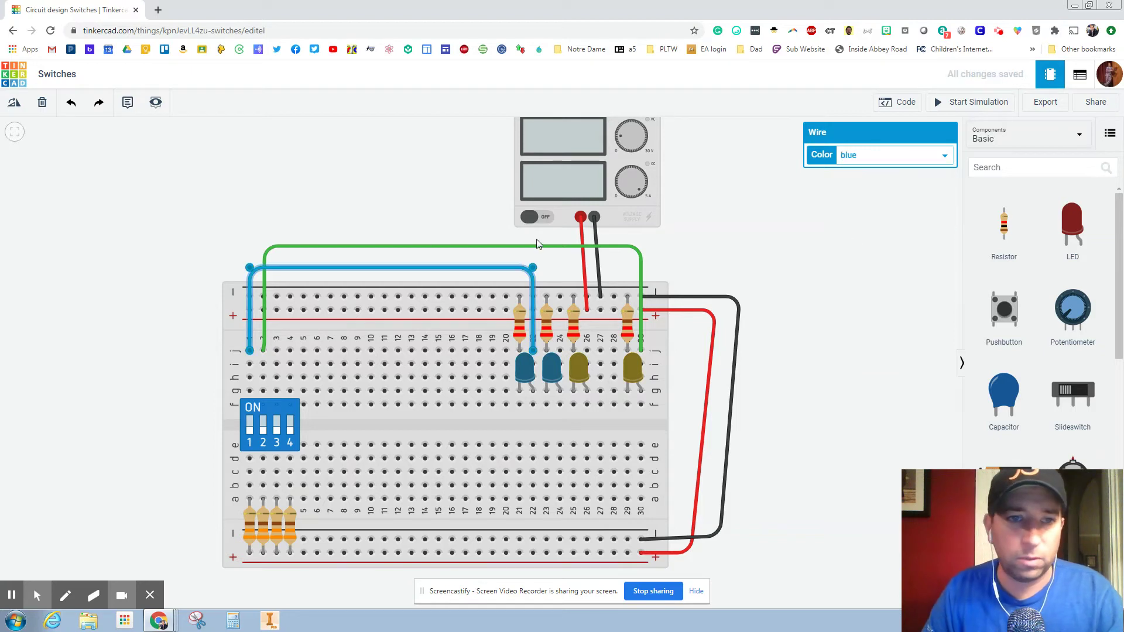
# - Replace the misrouted green wire with a turquoise wire from switch column 2 to the second blue LED
pyautogui.click(332, 250)
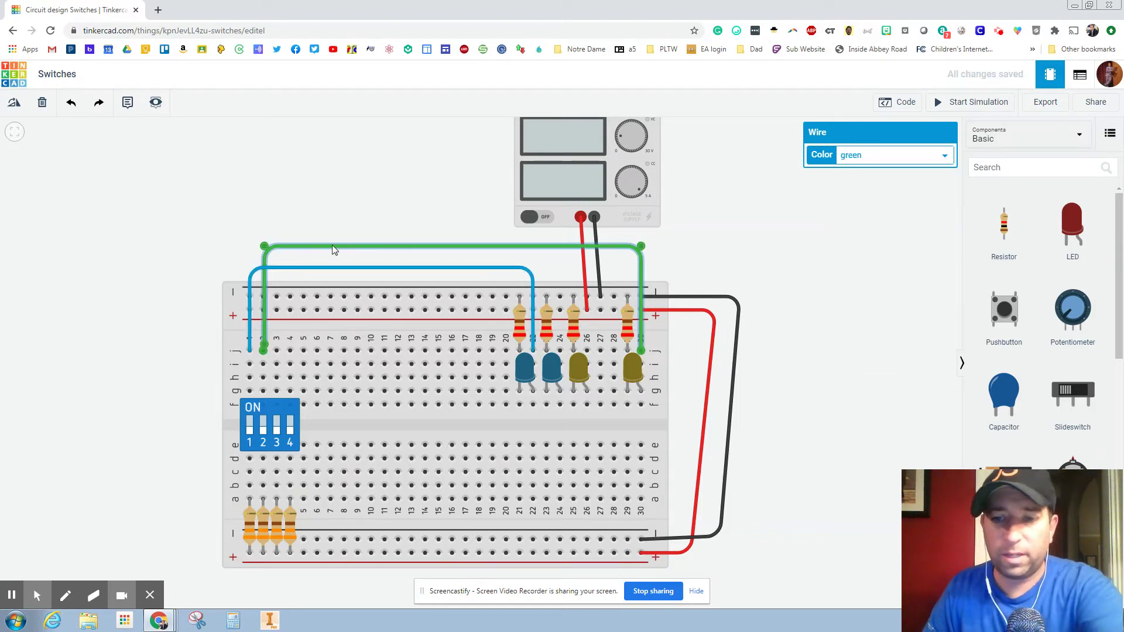
pyautogui.press('Delete')
pyautogui.click(262, 350)
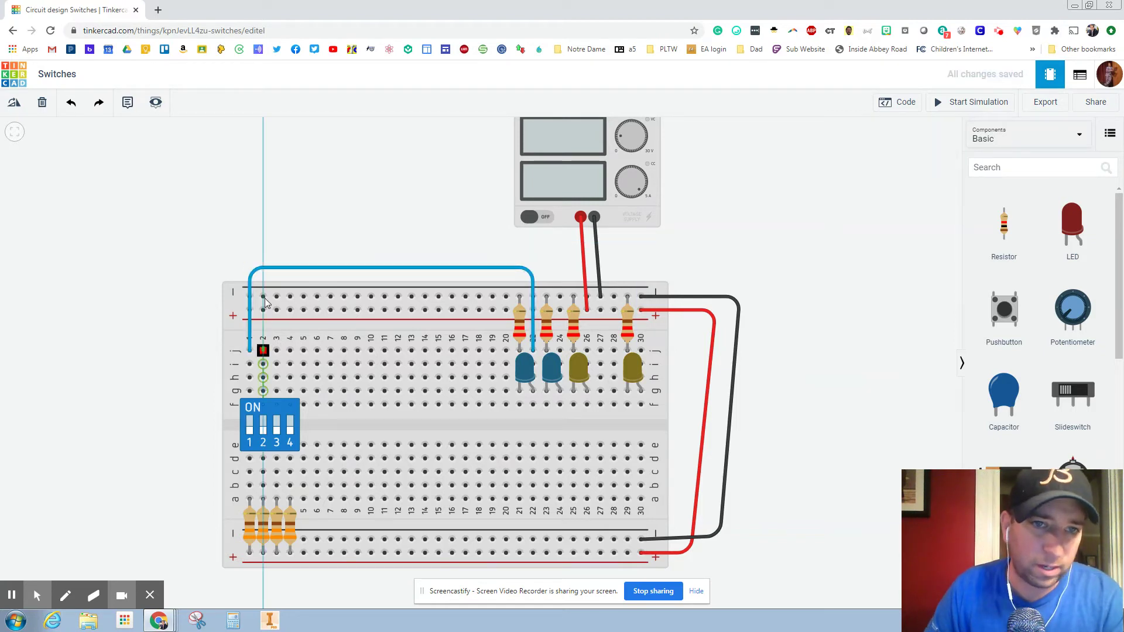
pyautogui.click(265, 256)
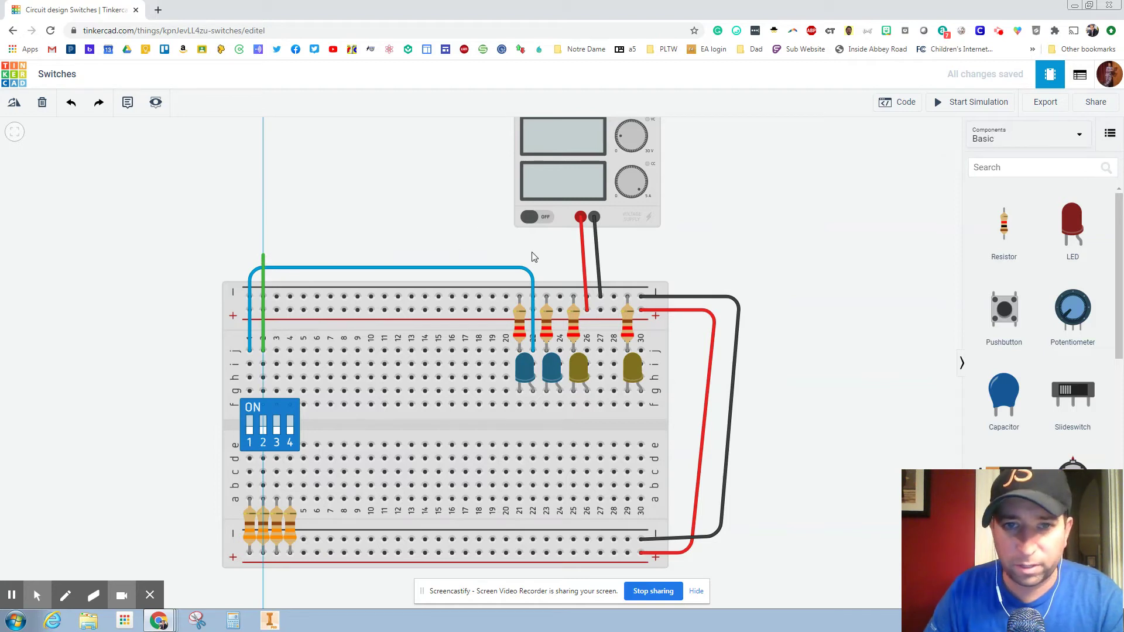
pyautogui.click(562, 257)
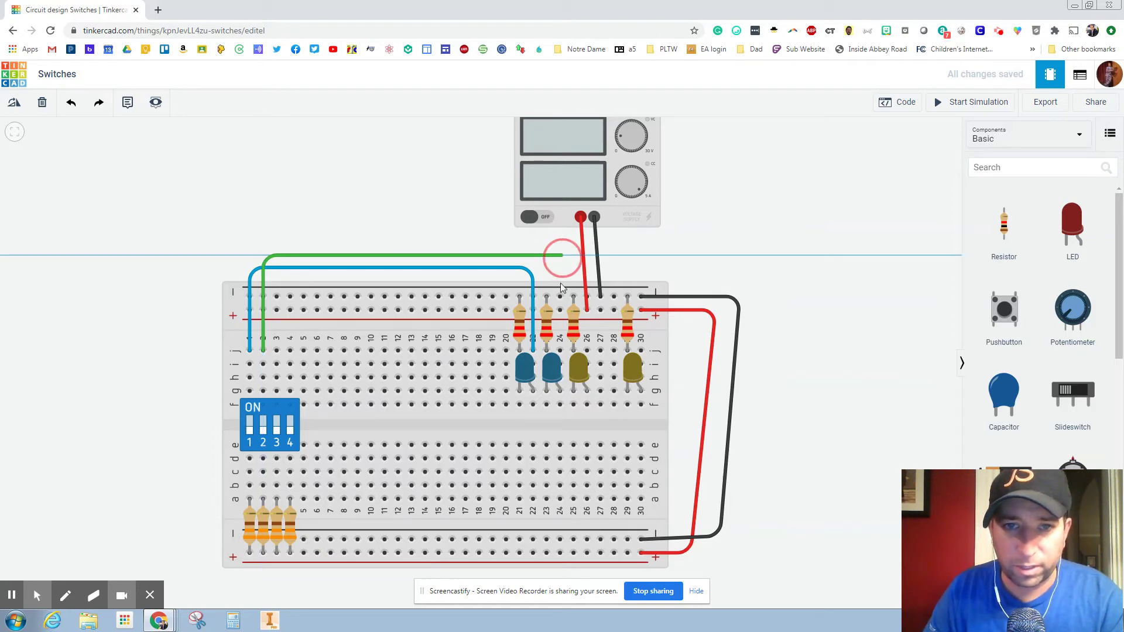
pyautogui.click(559, 350)
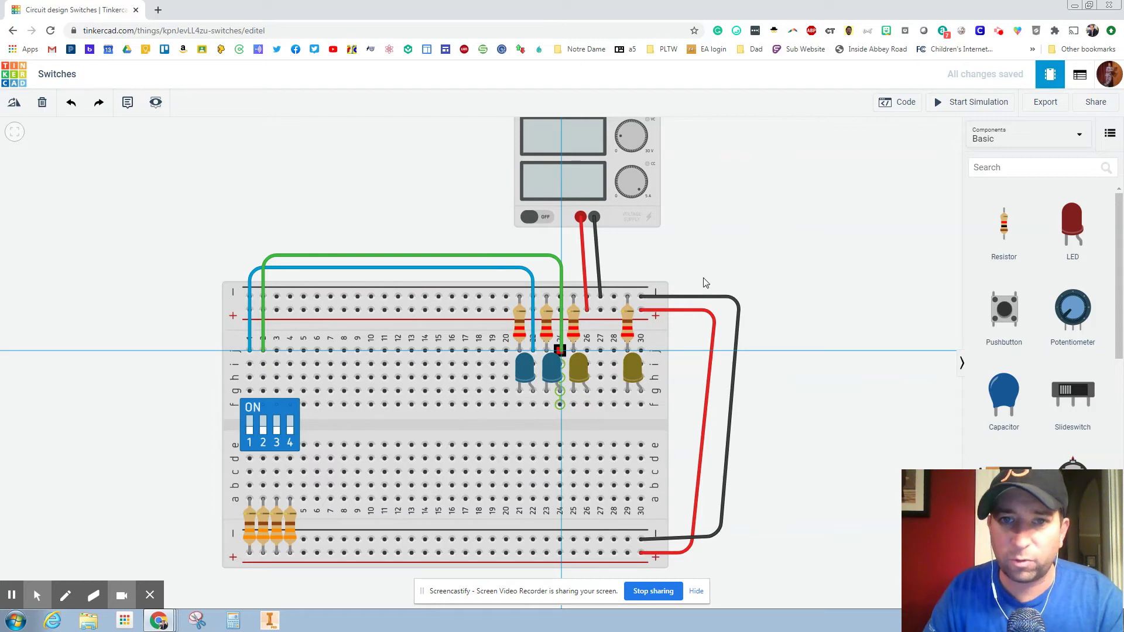
pyautogui.click(857, 159)
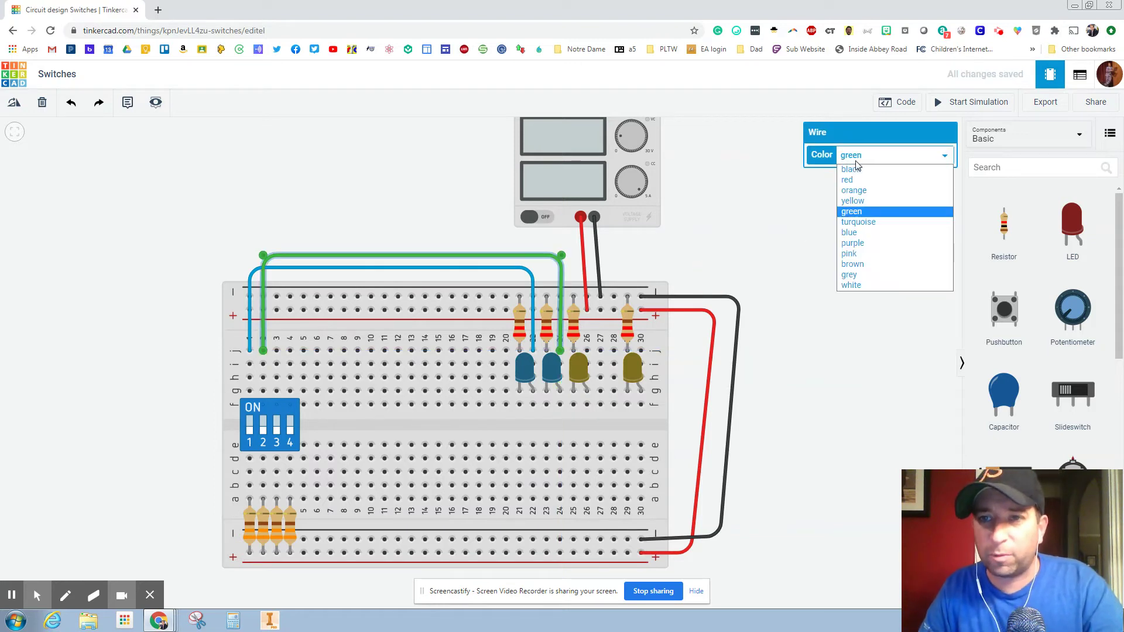
pyautogui.click(857, 221)
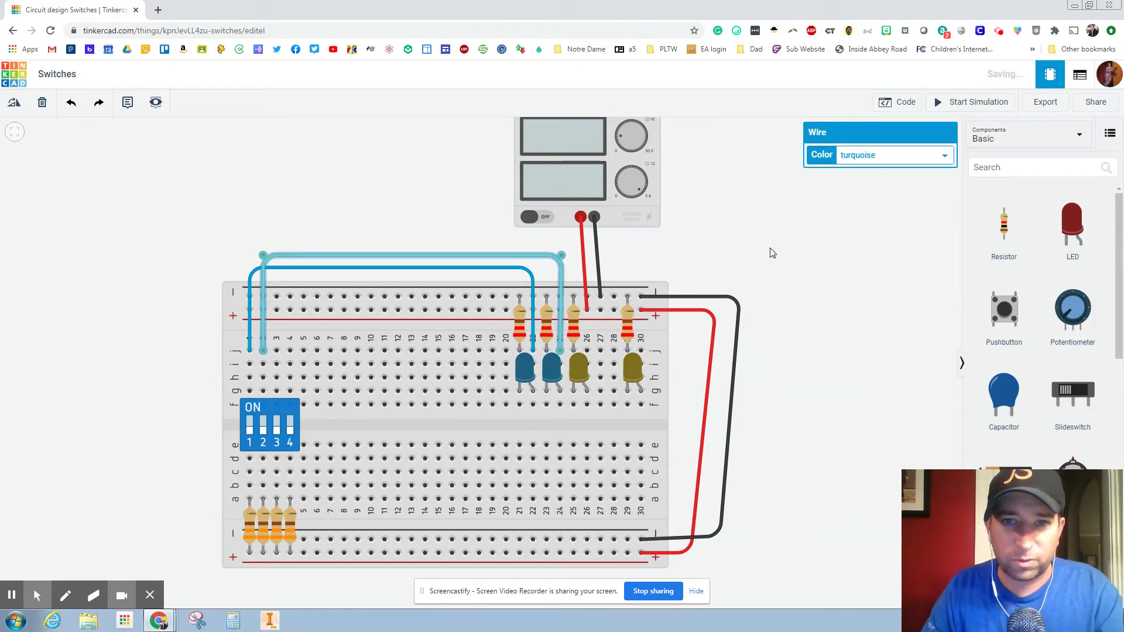
pyautogui.click(770, 252)
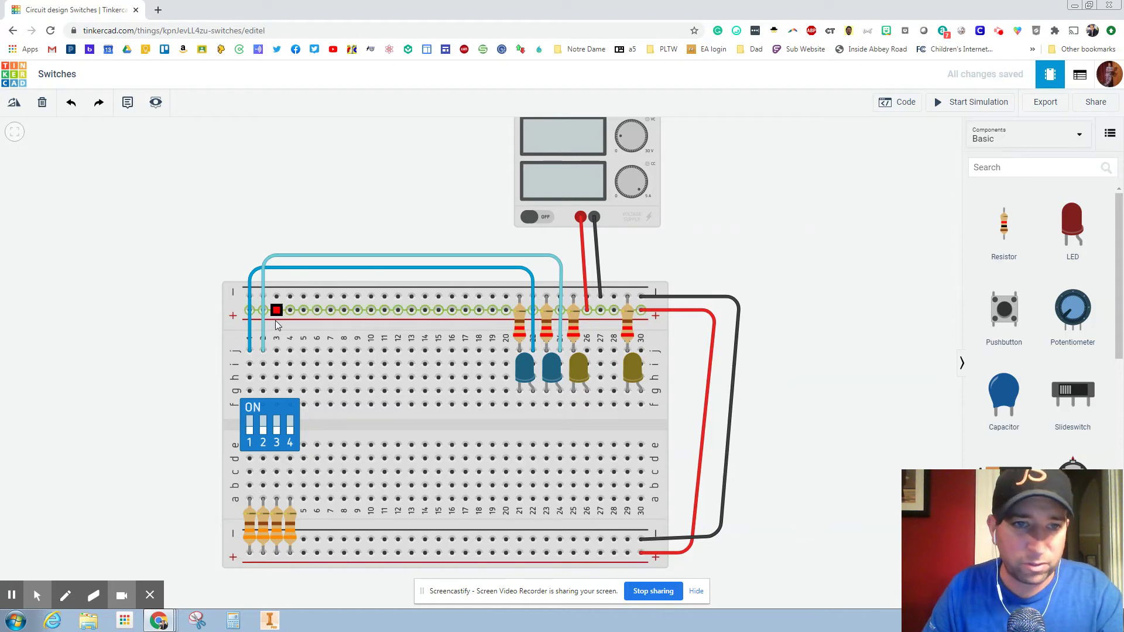
# - Run a yellow wire from switch column 3 to the first yellow LED
pyautogui.click(276, 348)
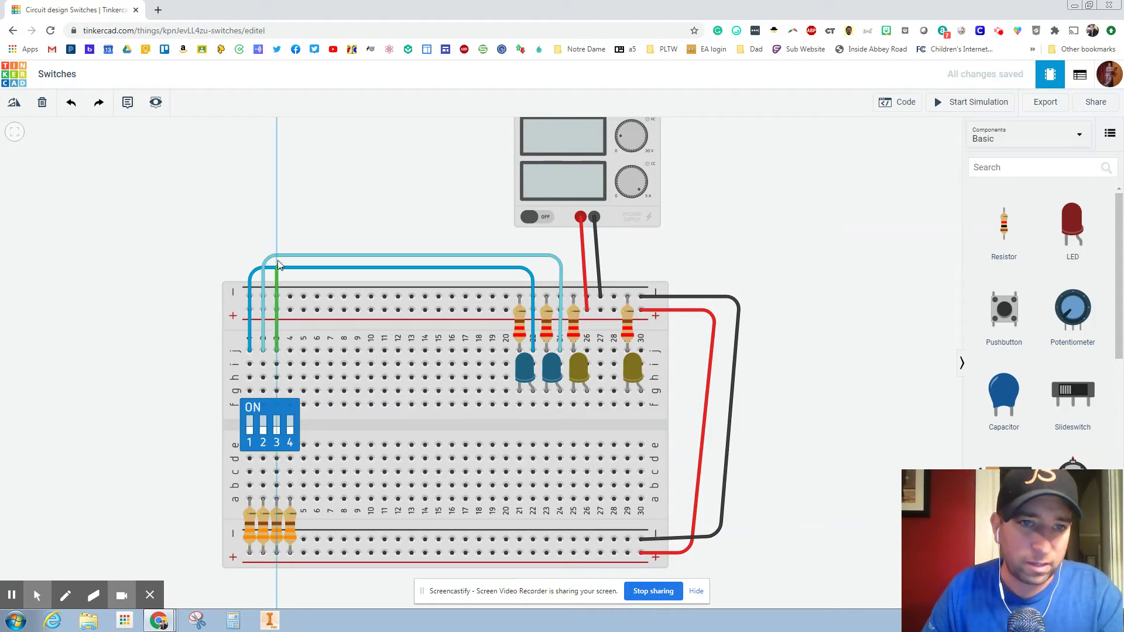
pyautogui.click(279, 242)
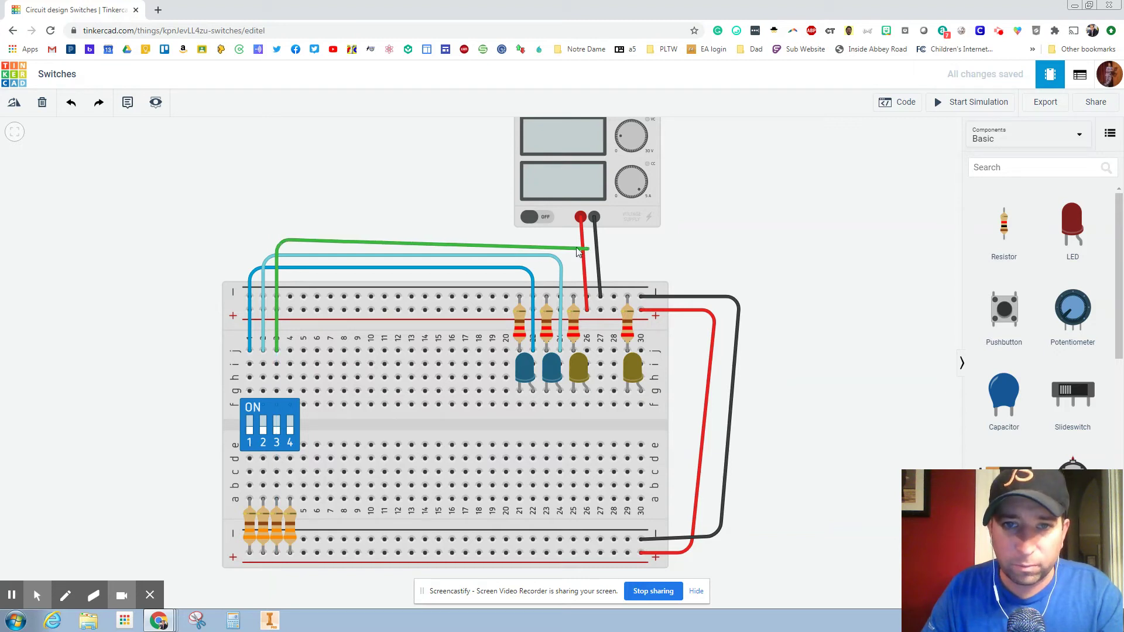
pyautogui.click(567, 246)
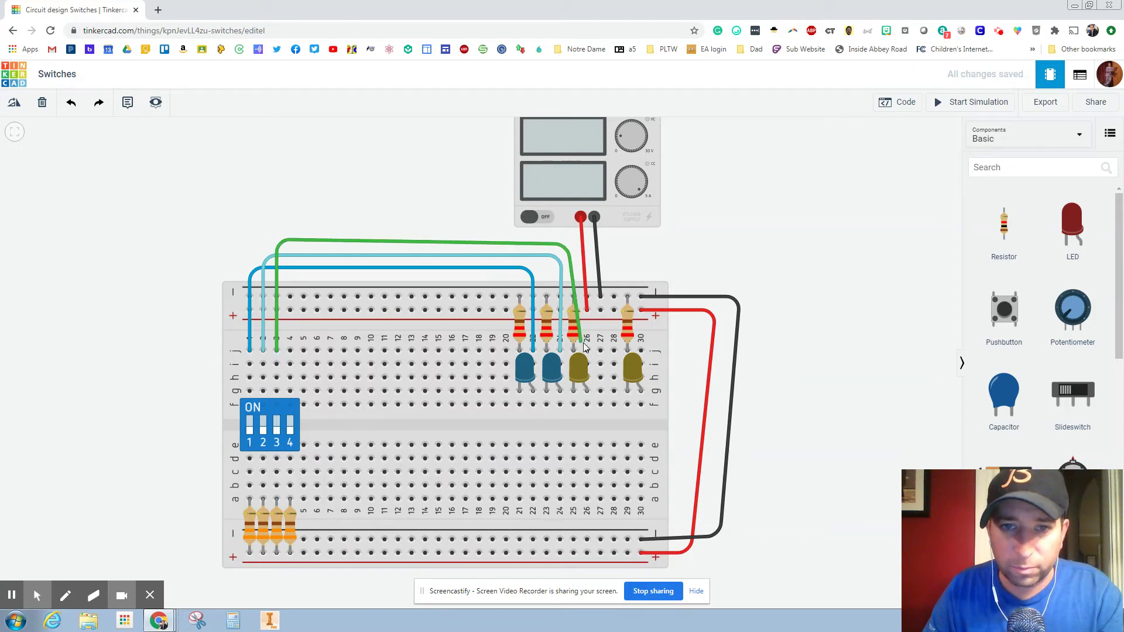
pyautogui.click(585, 347)
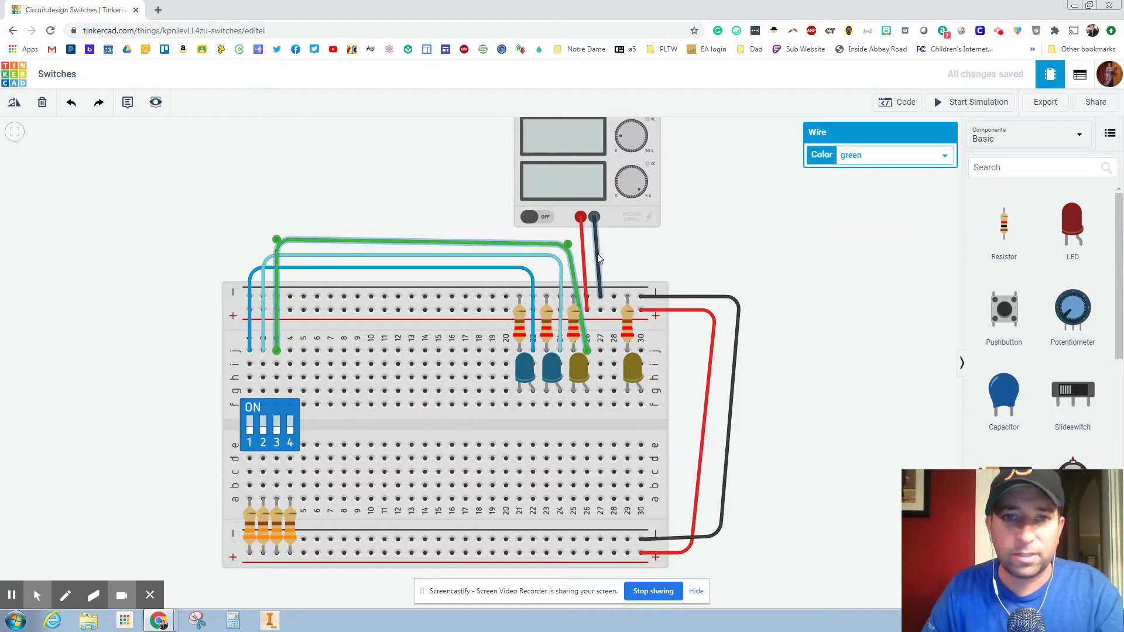
pyautogui.click(883, 158)
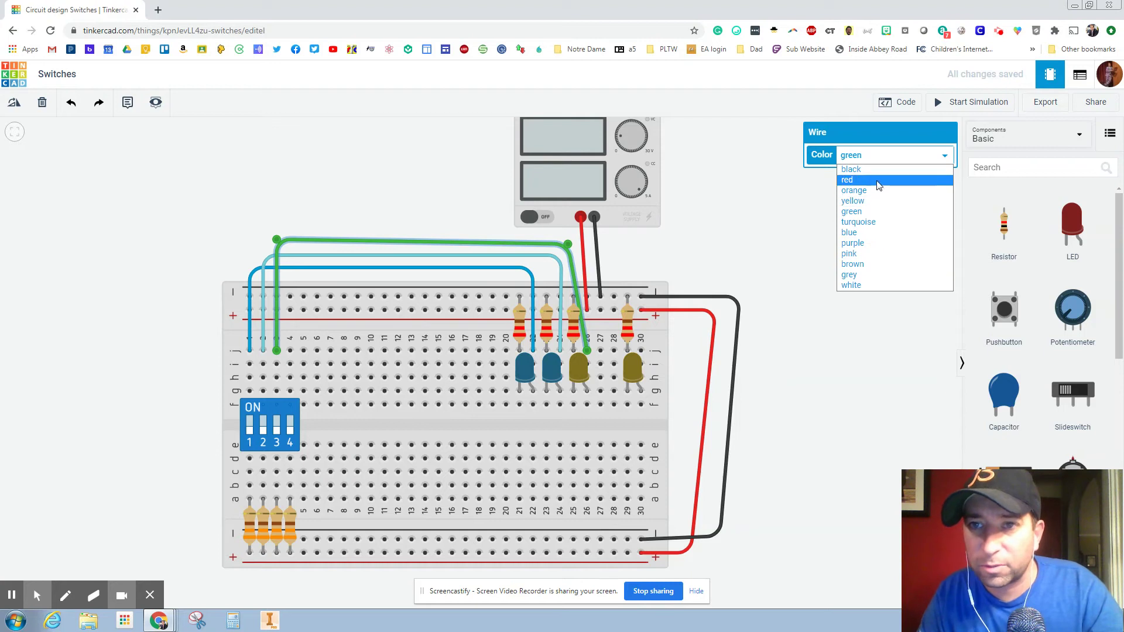
pyautogui.click(878, 201)
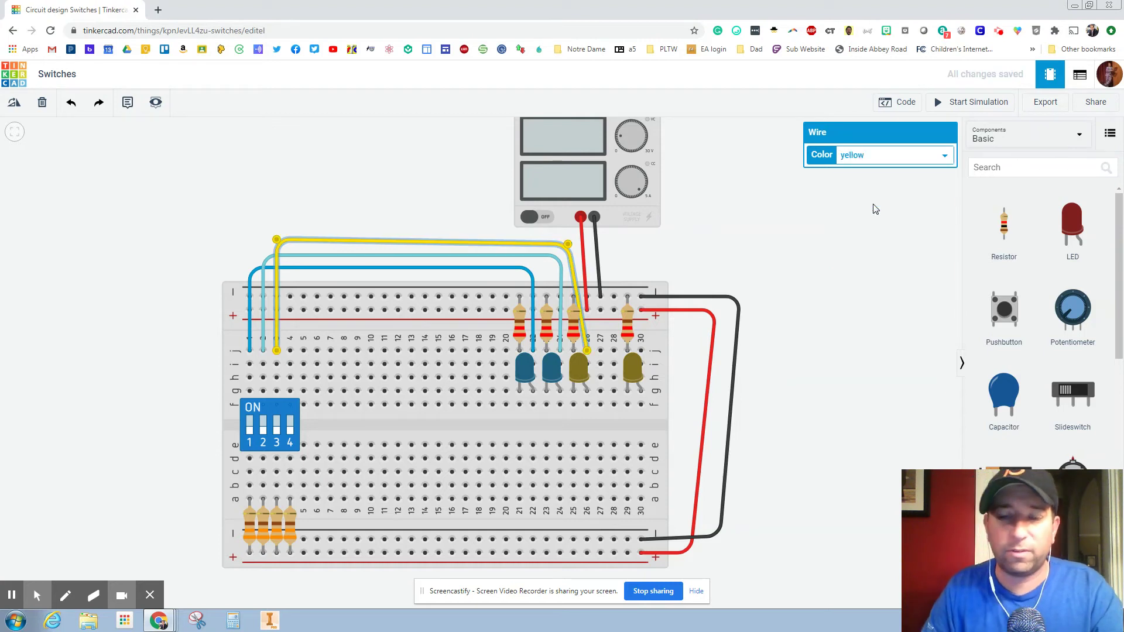
pyautogui.click(690, 245)
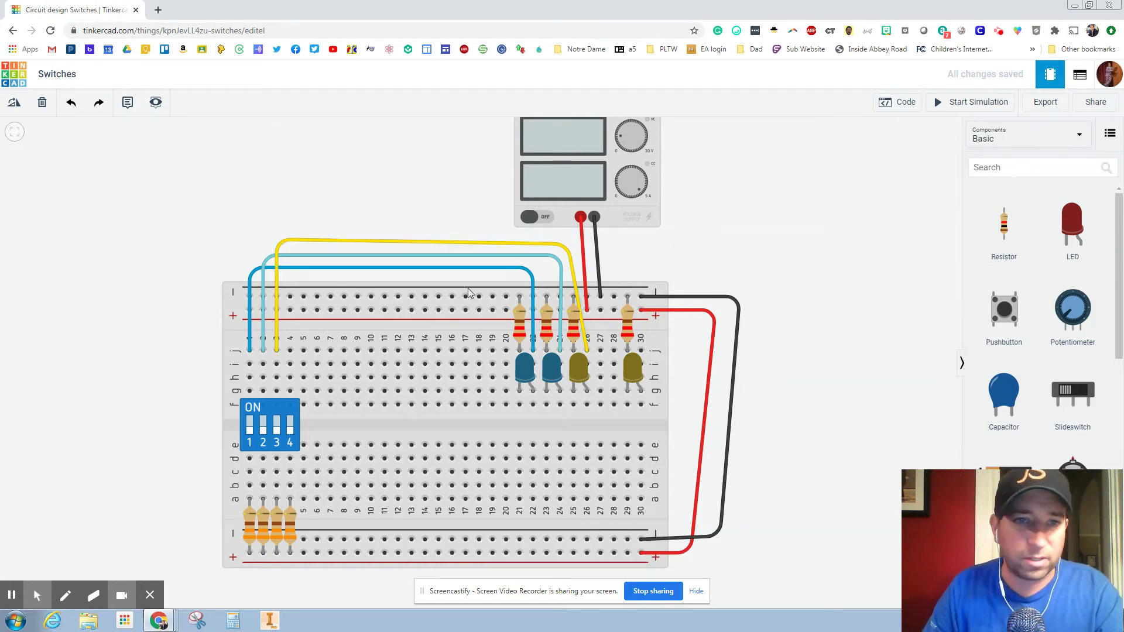
# - Run a green wire from switch column 4 to the second yellow LED
pyautogui.click(290, 350)
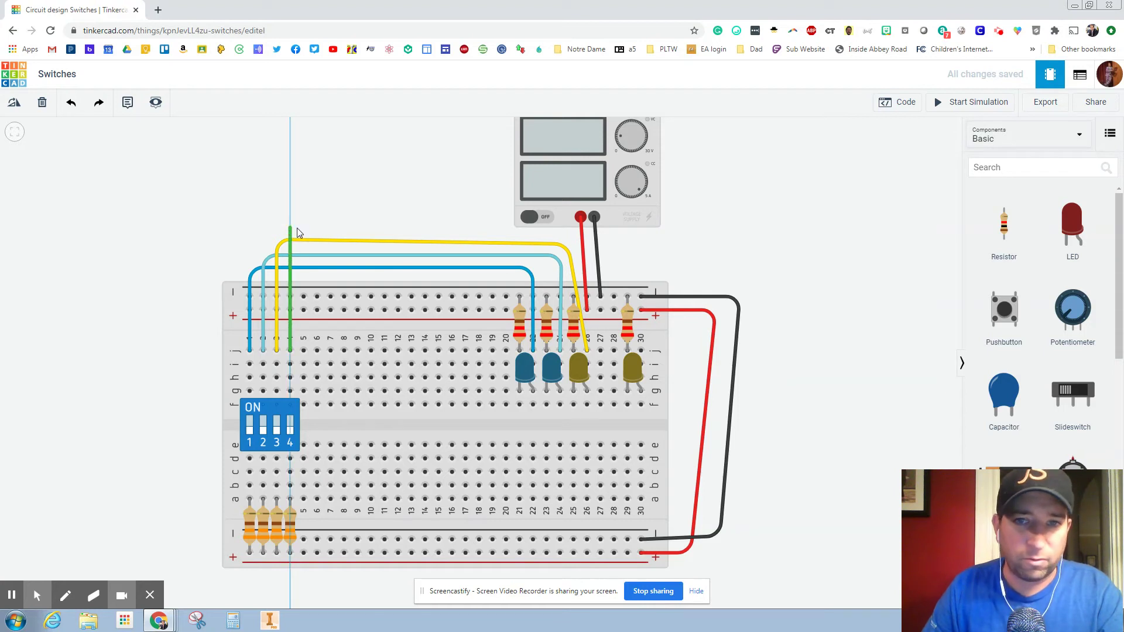
pyautogui.click(291, 230)
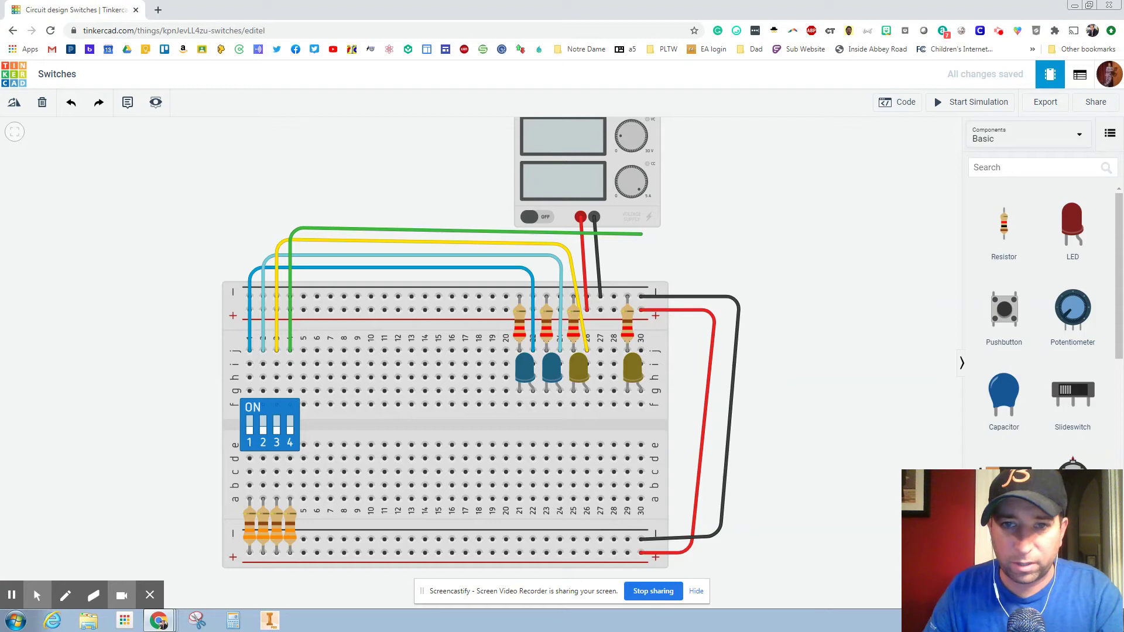
pyautogui.click(642, 233)
pyautogui.click(640, 346)
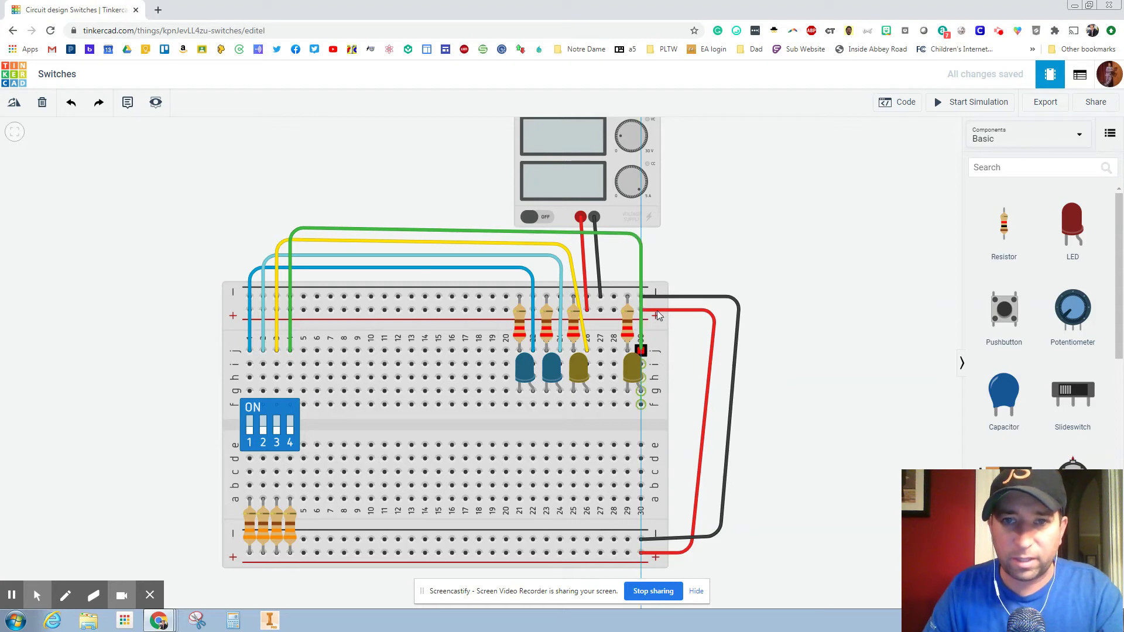
pyautogui.click(760, 244)
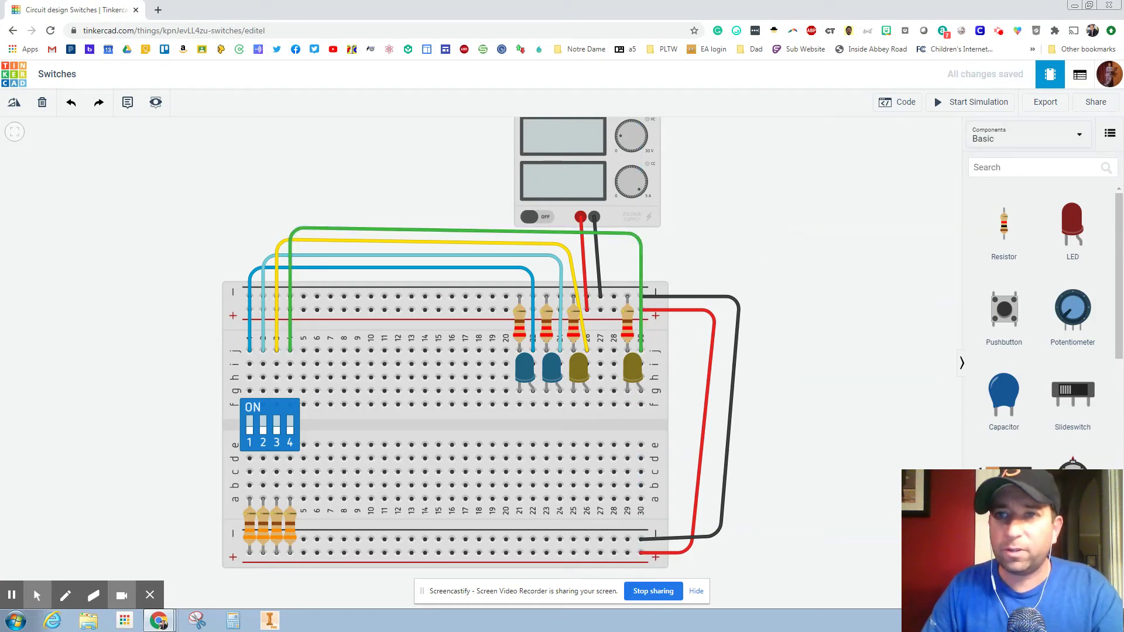
# - Simulate the circuit, switching all four DIP positions on and then off, and stop
pyautogui.click(968, 104)
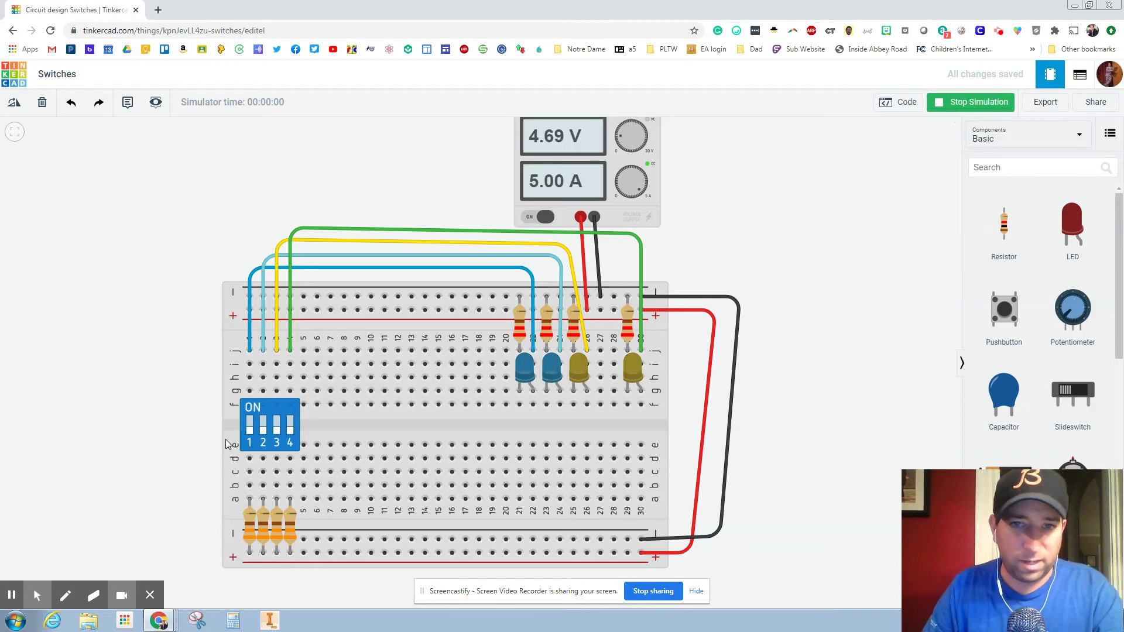
pyautogui.click(249, 430)
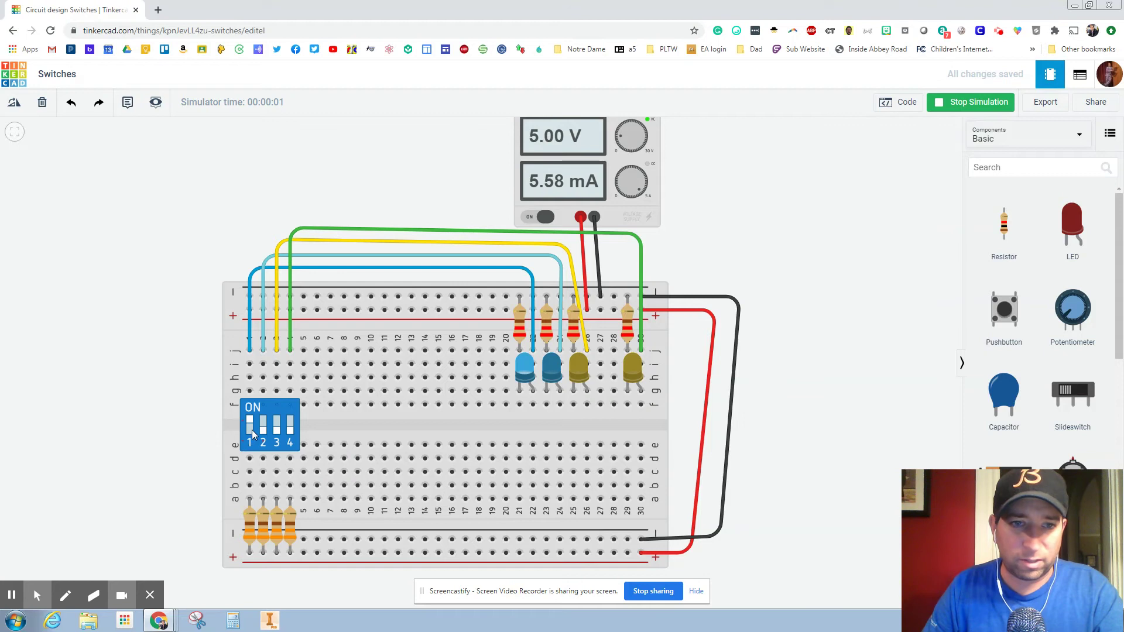
pyautogui.click(262, 429)
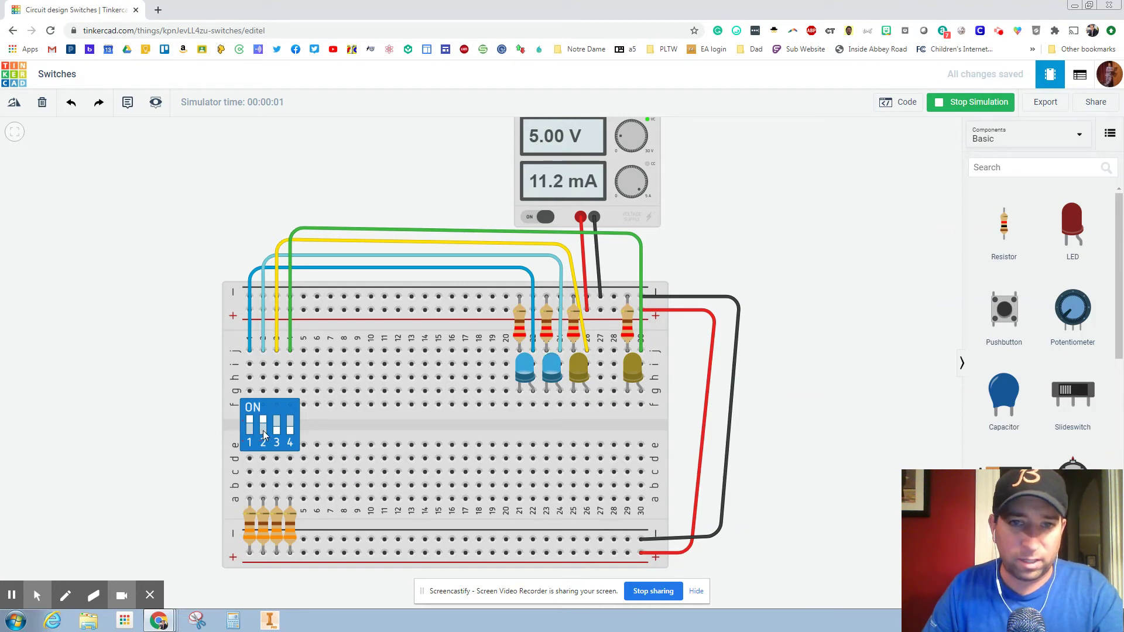
pyautogui.click(278, 429)
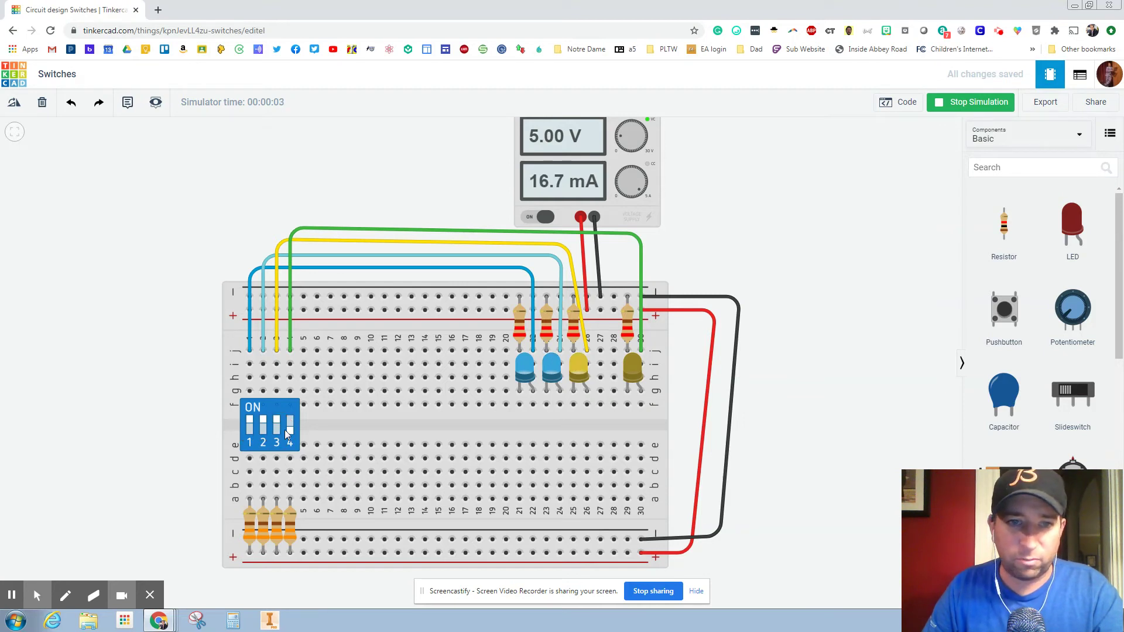
pyautogui.click(291, 430)
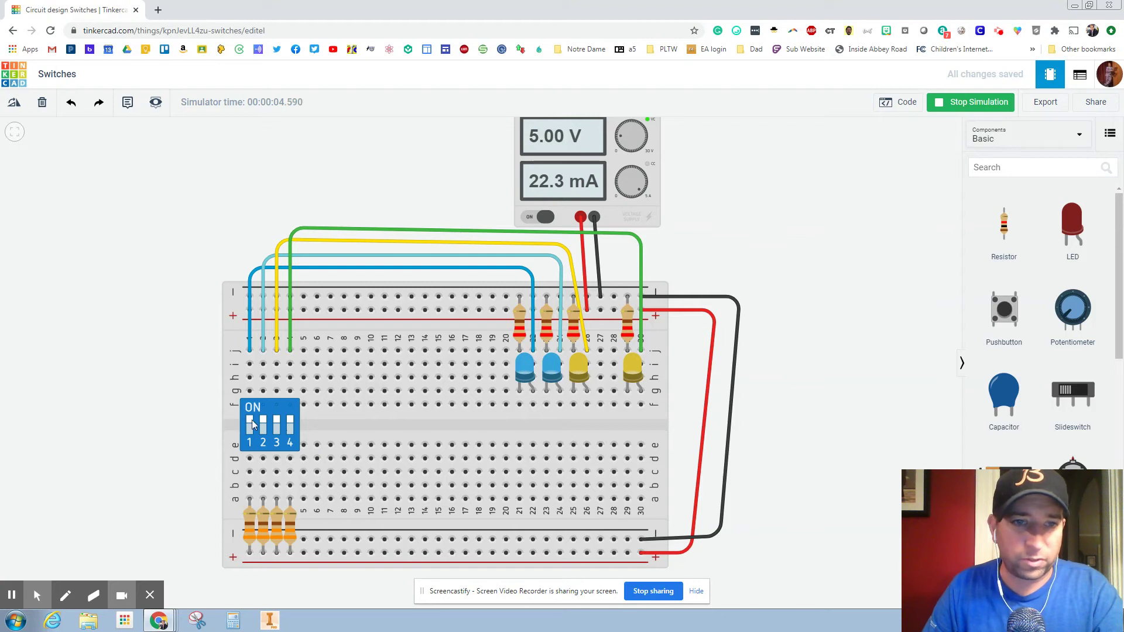
pyautogui.click(249, 422)
pyautogui.click(263, 429)
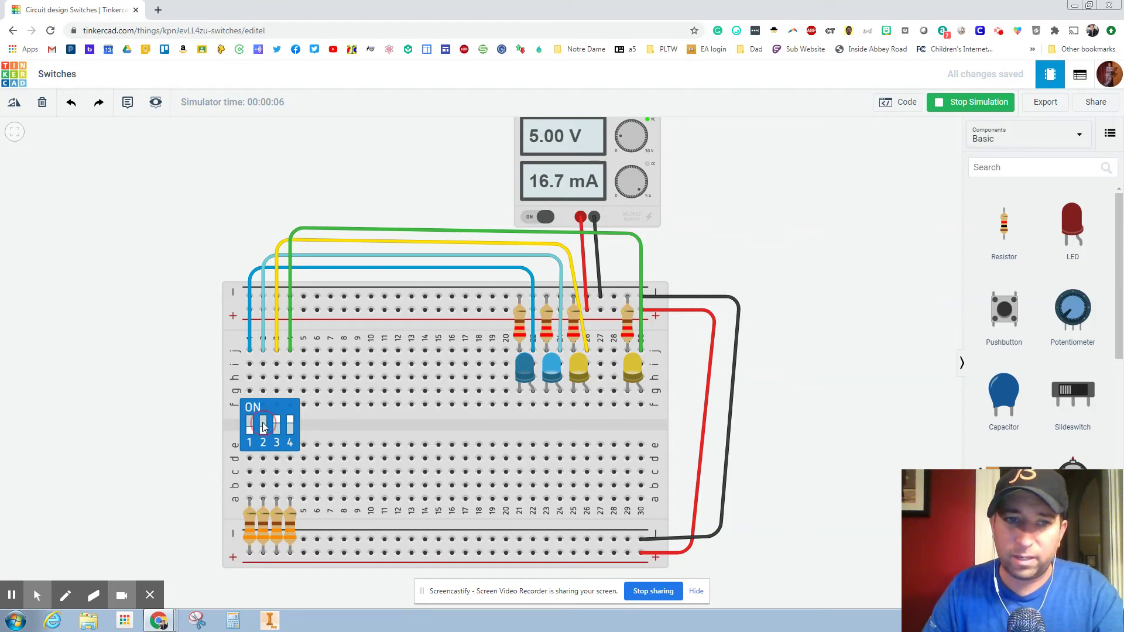
pyautogui.click(276, 427)
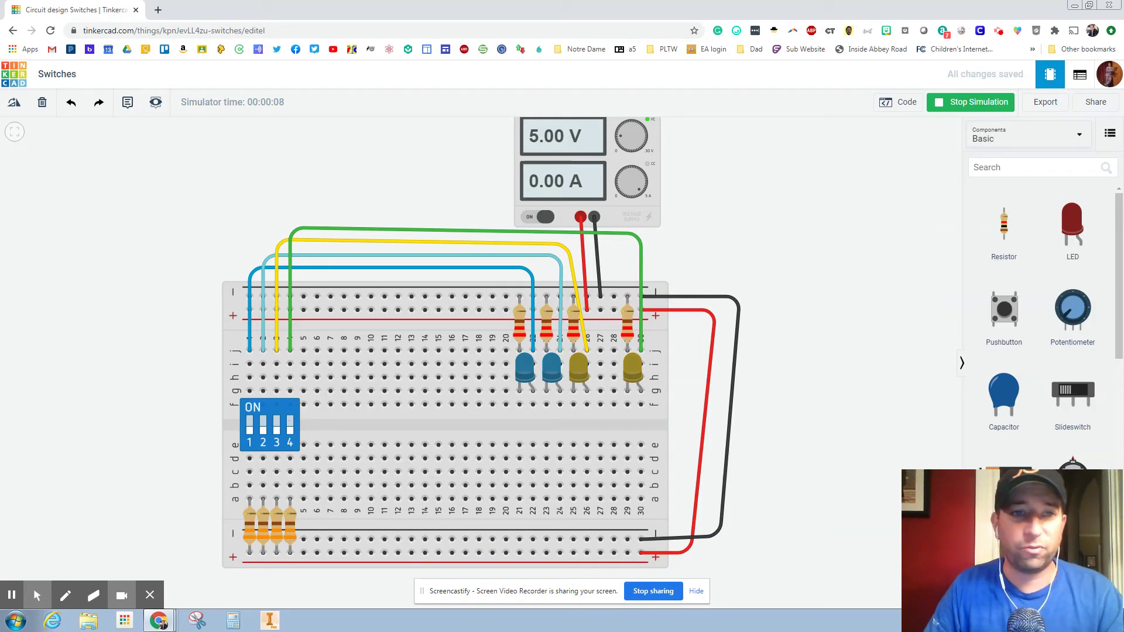
pyautogui.click(985, 101)
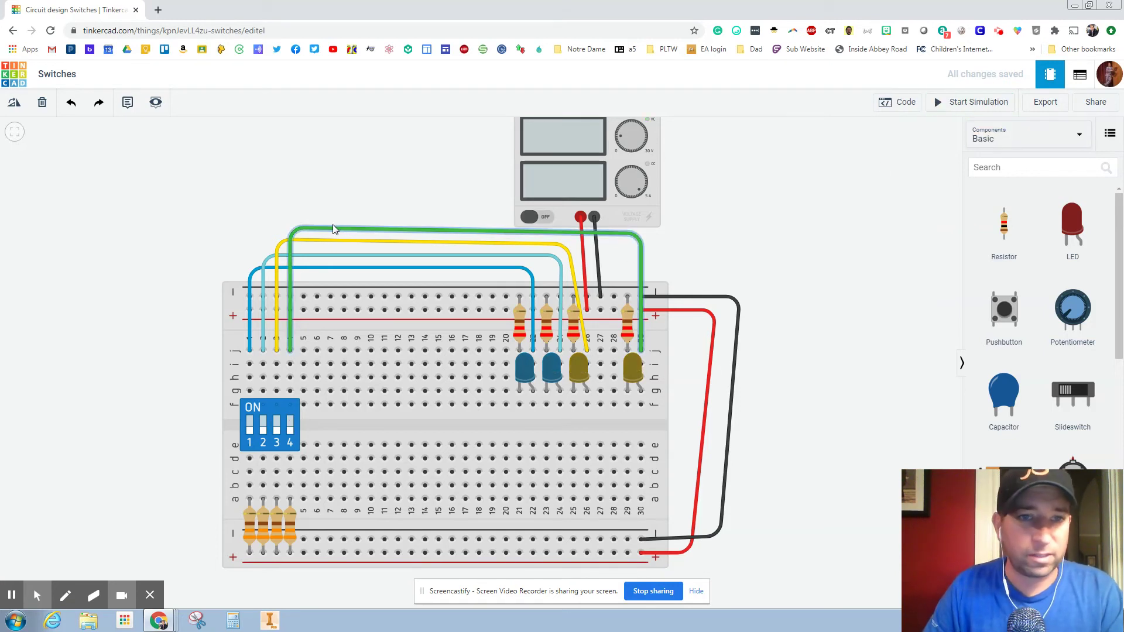
# - Replace the turquoise wire with a green wire looping left around the board to the second blue LED
pyautogui.click(265, 282)
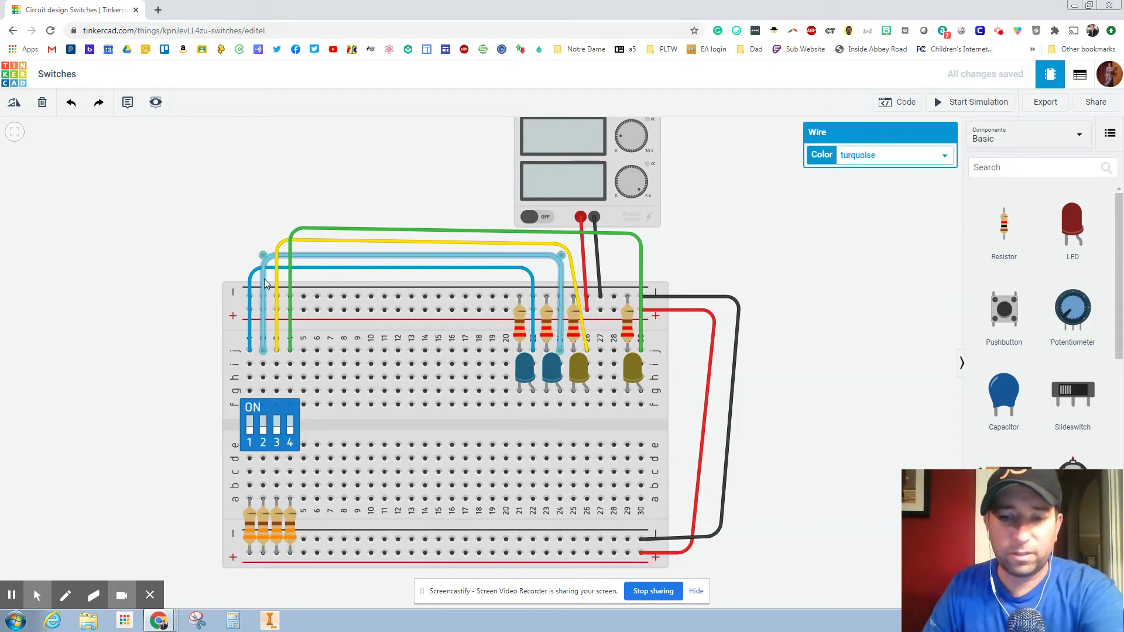
pyautogui.press('Delete')
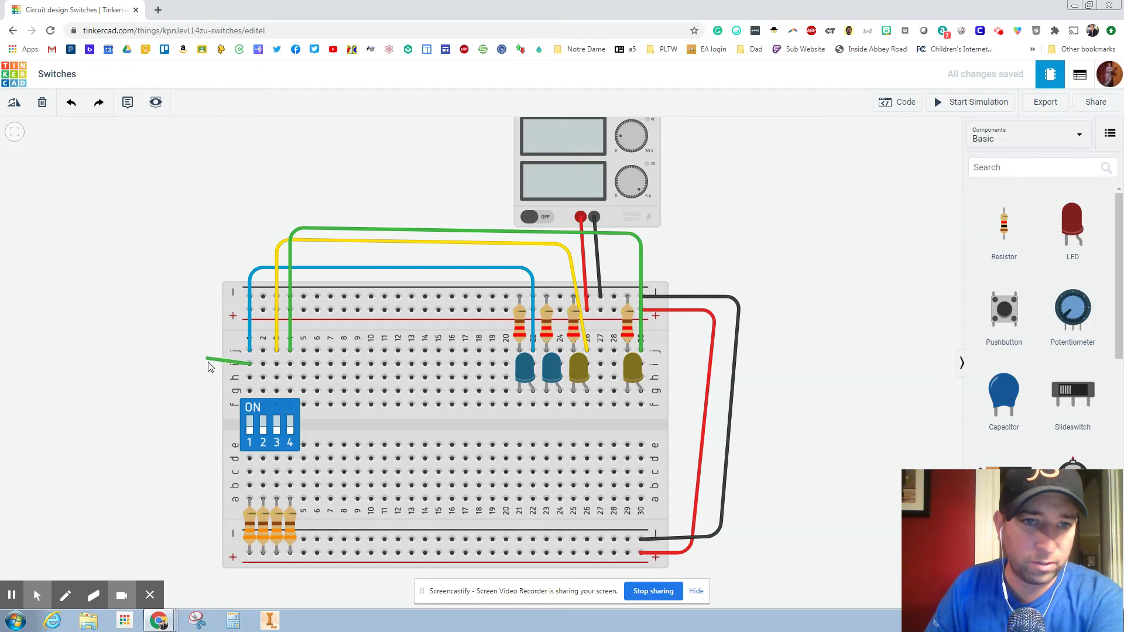
pyautogui.click(205, 363)
pyautogui.click(199, 246)
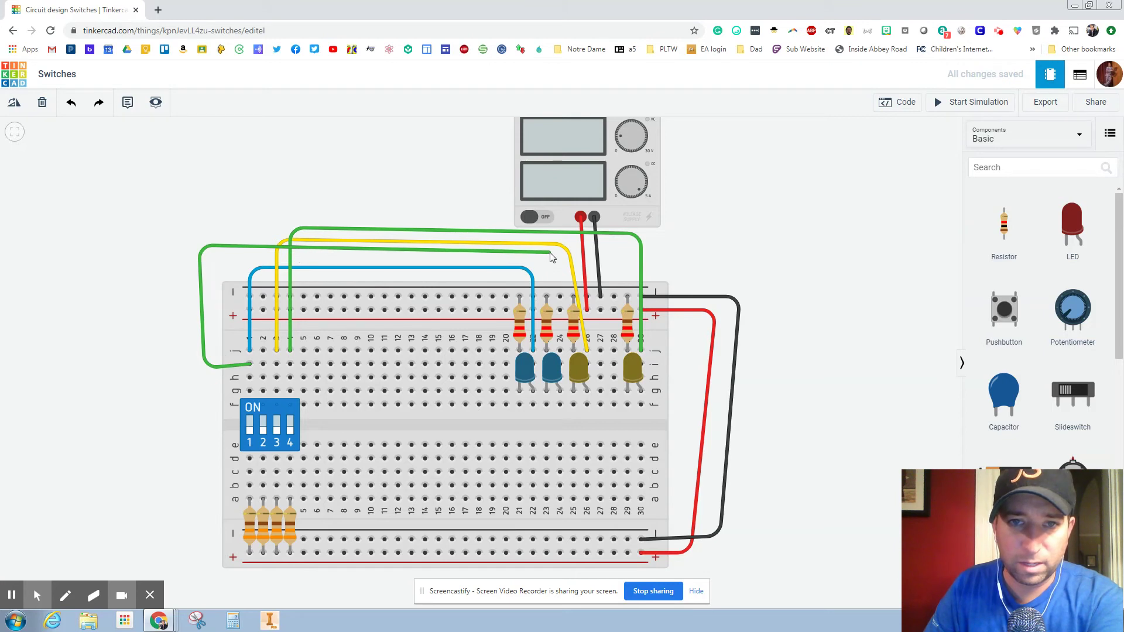
pyautogui.click(550, 254)
pyautogui.click(559, 350)
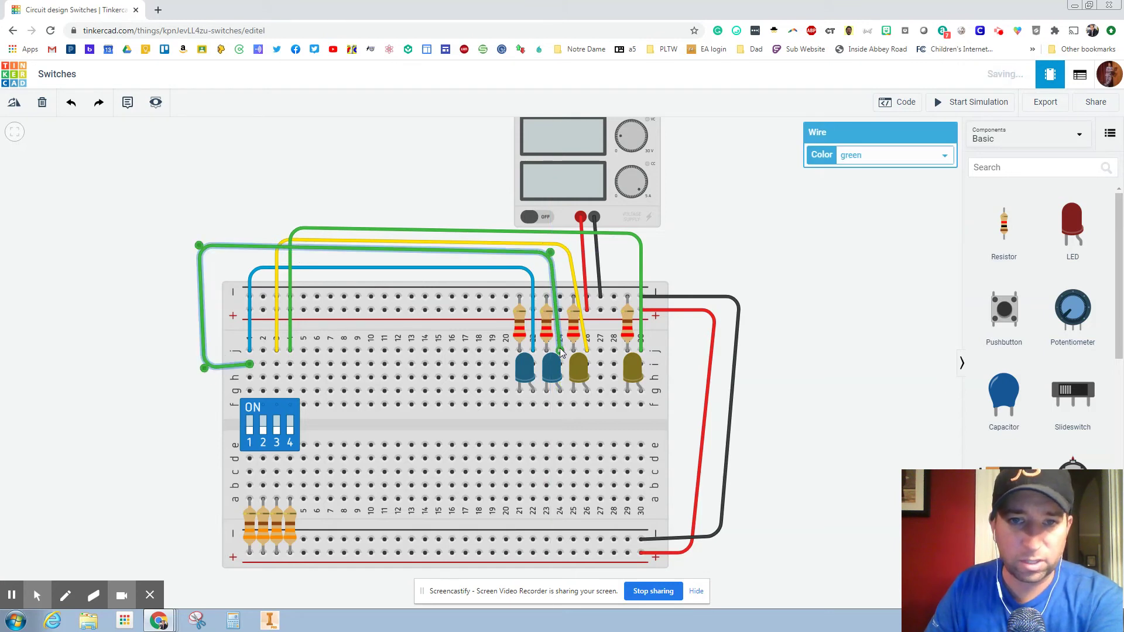
# - Simulate, toggle switch 1 on and off twice, then stop the simulation
pyautogui.click(966, 110)
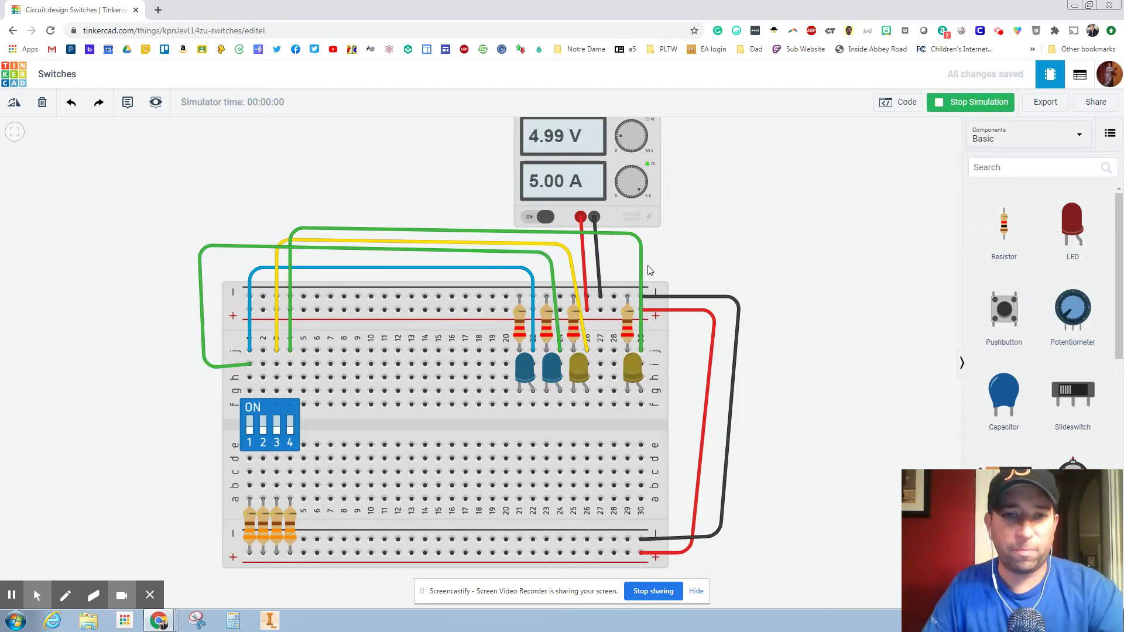
pyautogui.click(250, 426)
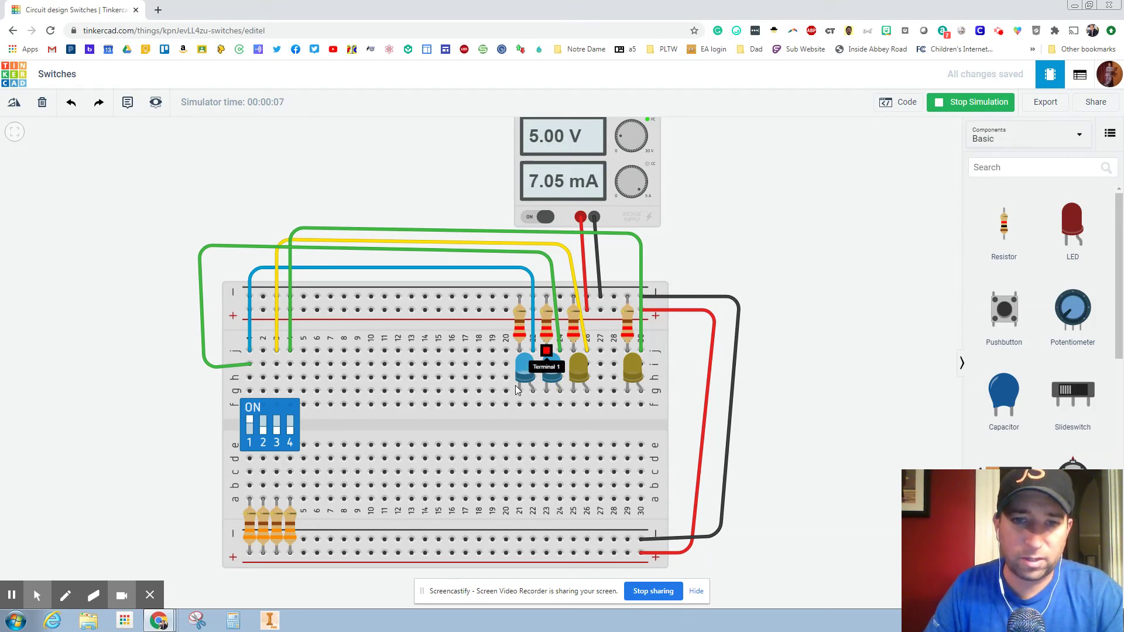
pyautogui.click(251, 421)
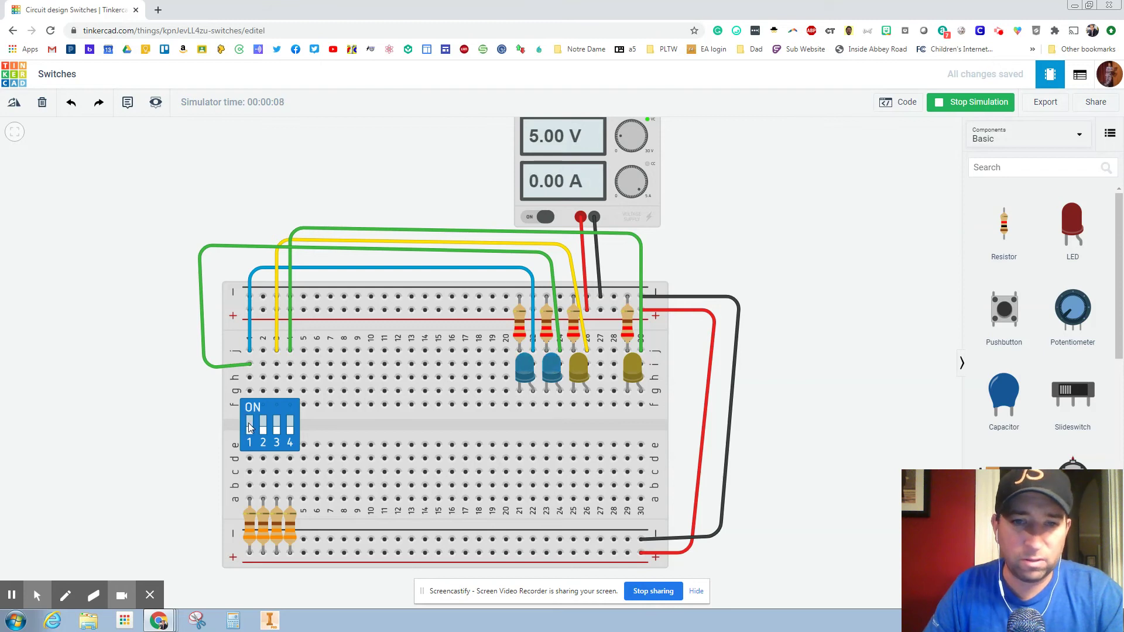
pyautogui.click(248, 429)
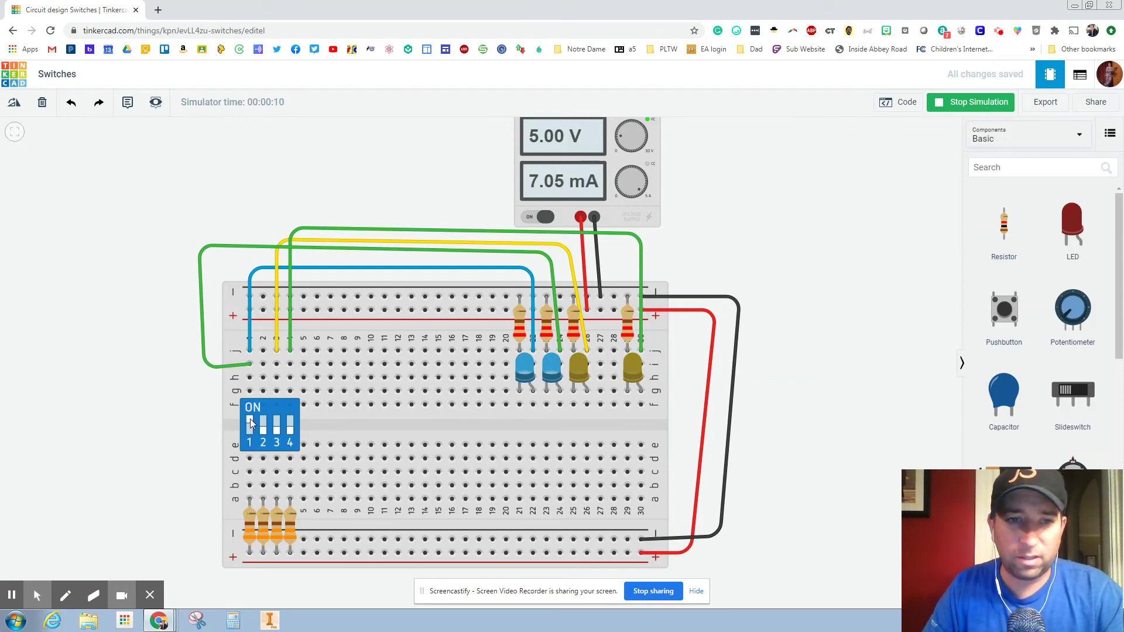
pyautogui.click(250, 419)
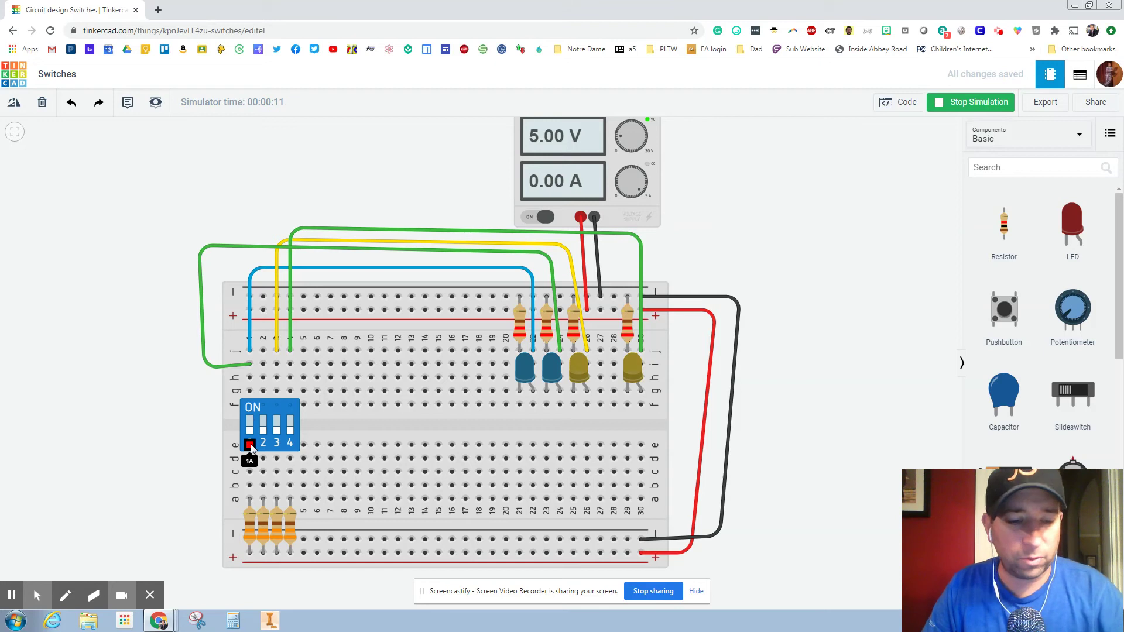
pyautogui.click(977, 101)
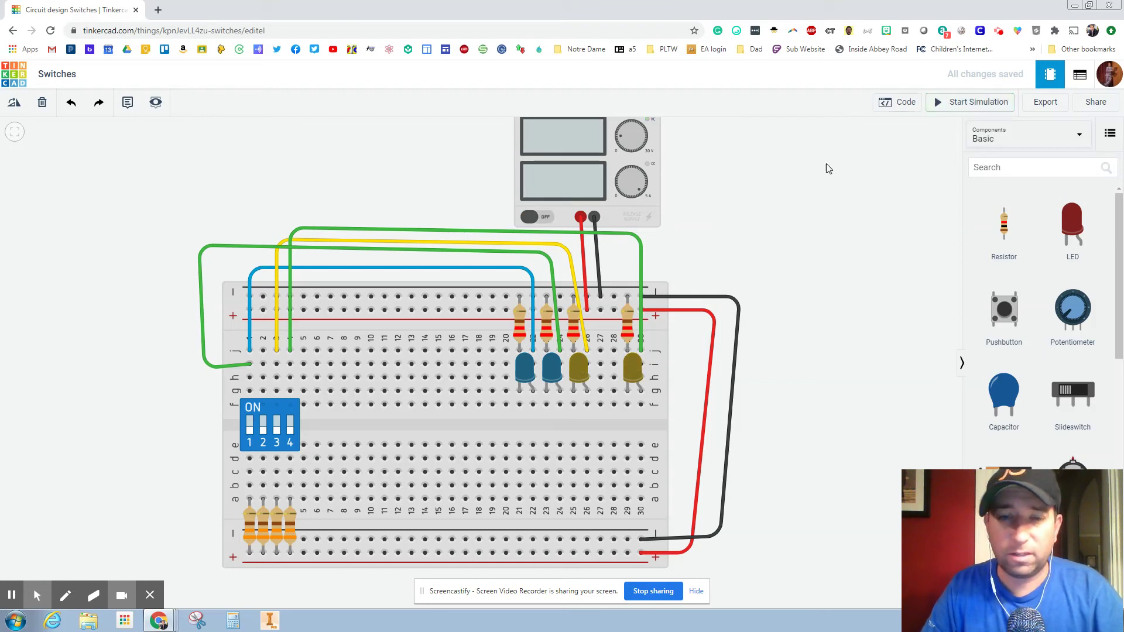
# - Swap the long green loop for a short green jumper between the two blue LEDs
pyautogui.click(549, 255)
pyautogui.press('Delete')
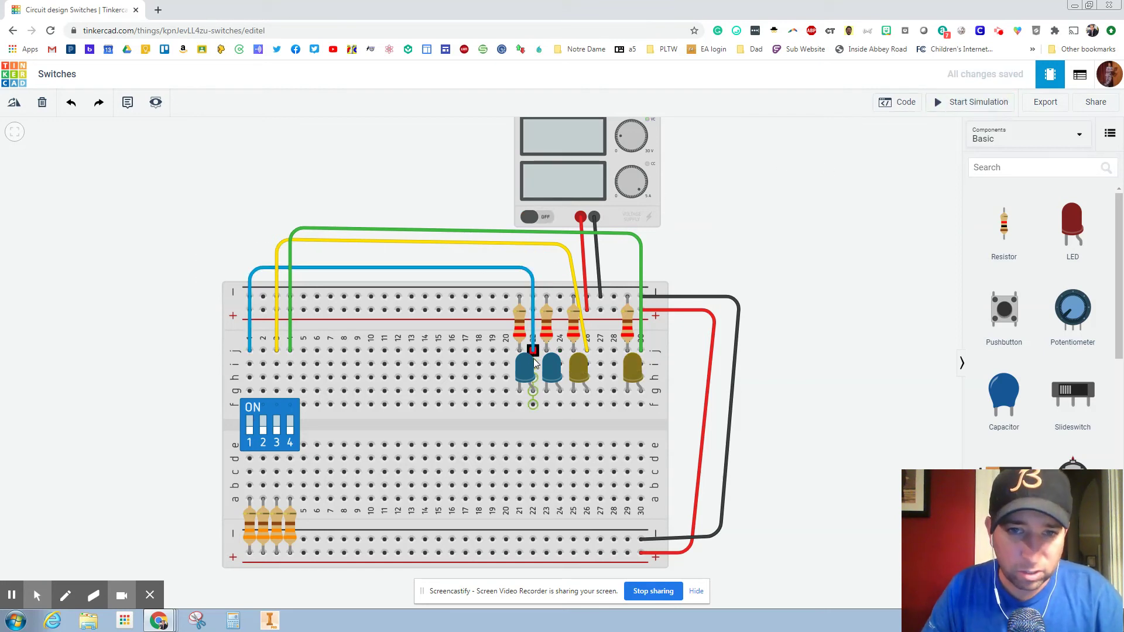
pyautogui.click(533, 360)
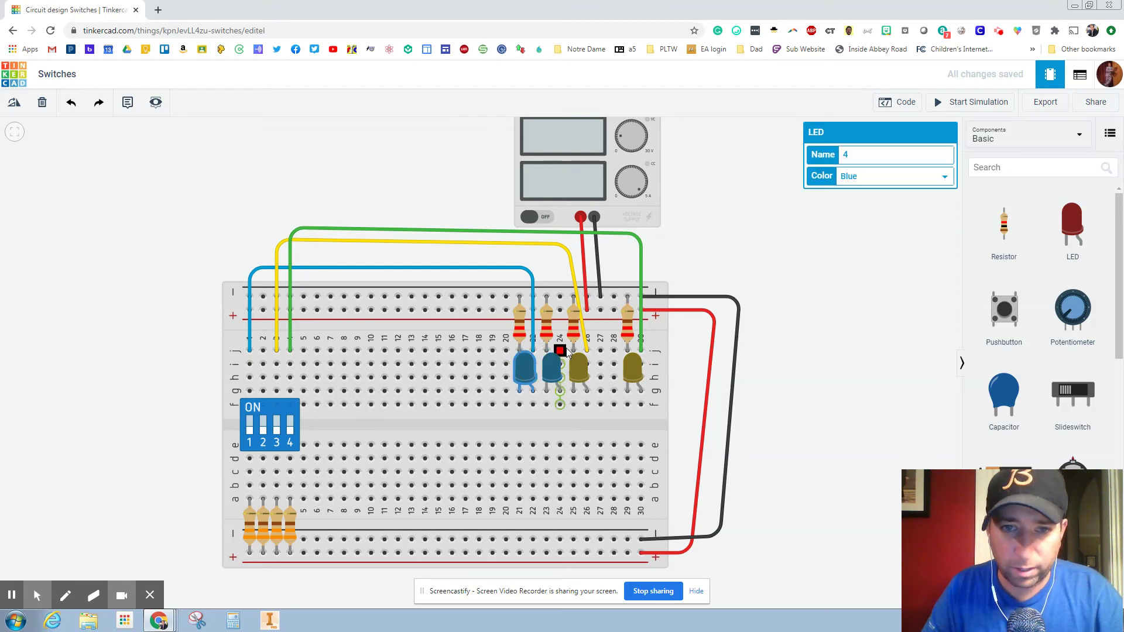
pyautogui.click(558, 350)
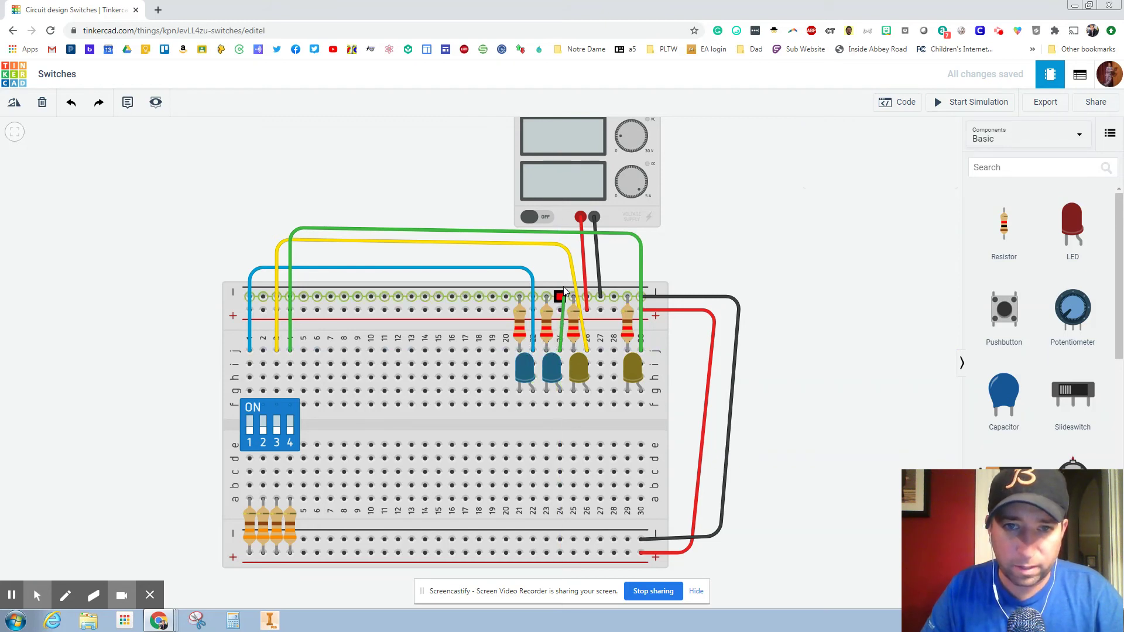
pyautogui.click(560, 264)
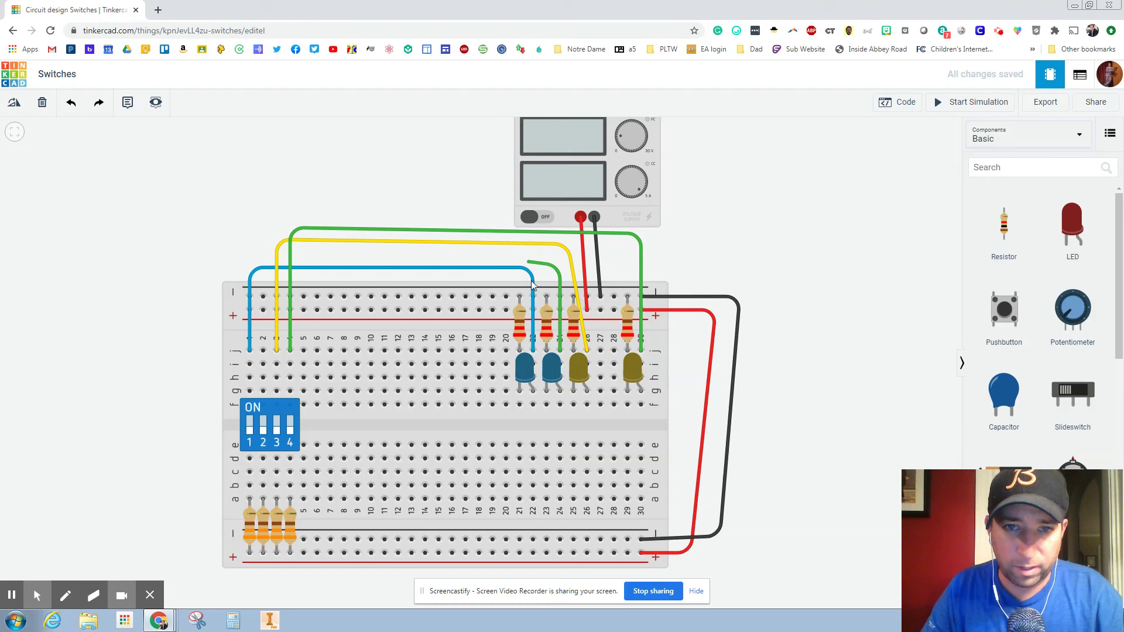
pyautogui.click(530, 264)
pyautogui.click(532, 360)
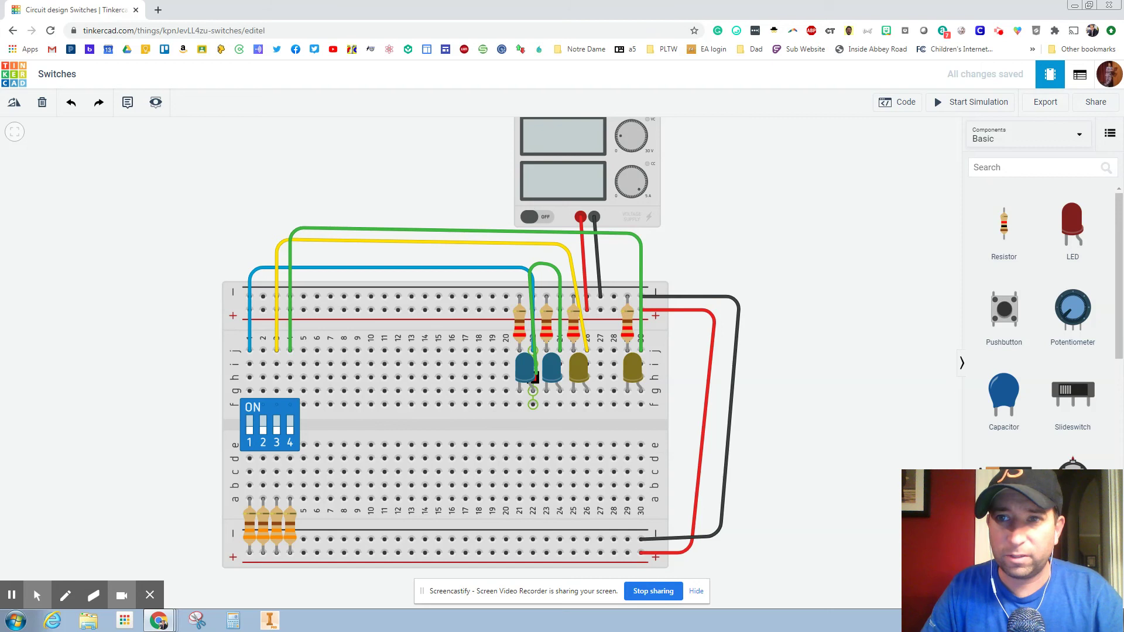
# - Start the simulation and turn on DIP switch 1
pyautogui.click(534, 373)
pyautogui.click(948, 102)
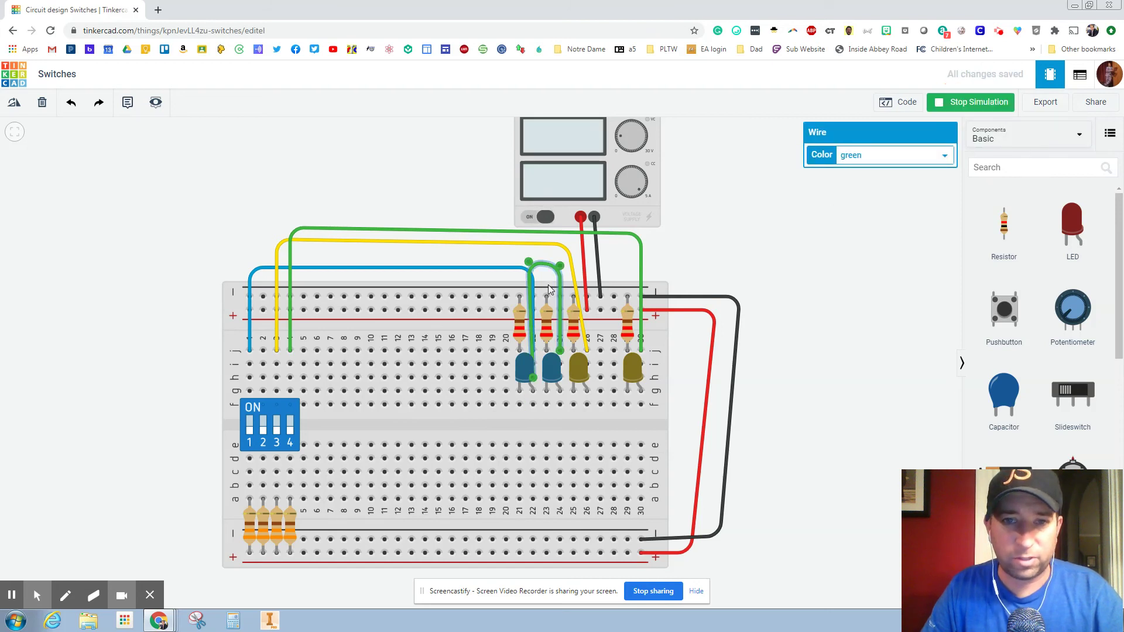
pyautogui.click(250, 430)
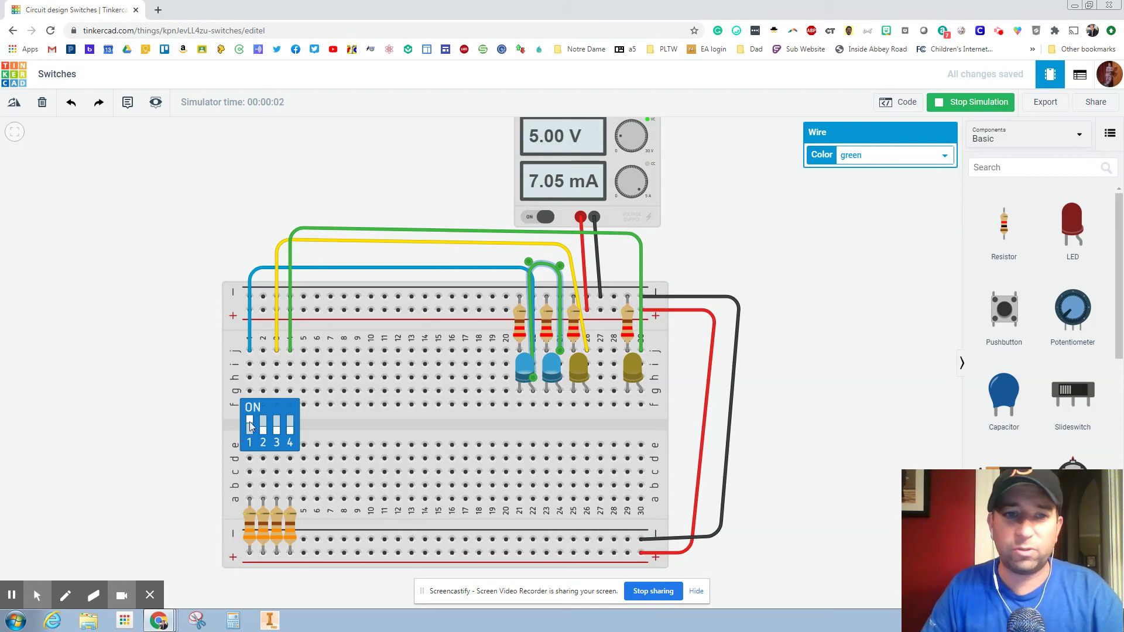
# - Flip DIP switch 1 off and back on in the running simulation
pyautogui.click(249, 423)
pyautogui.click(248, 425)
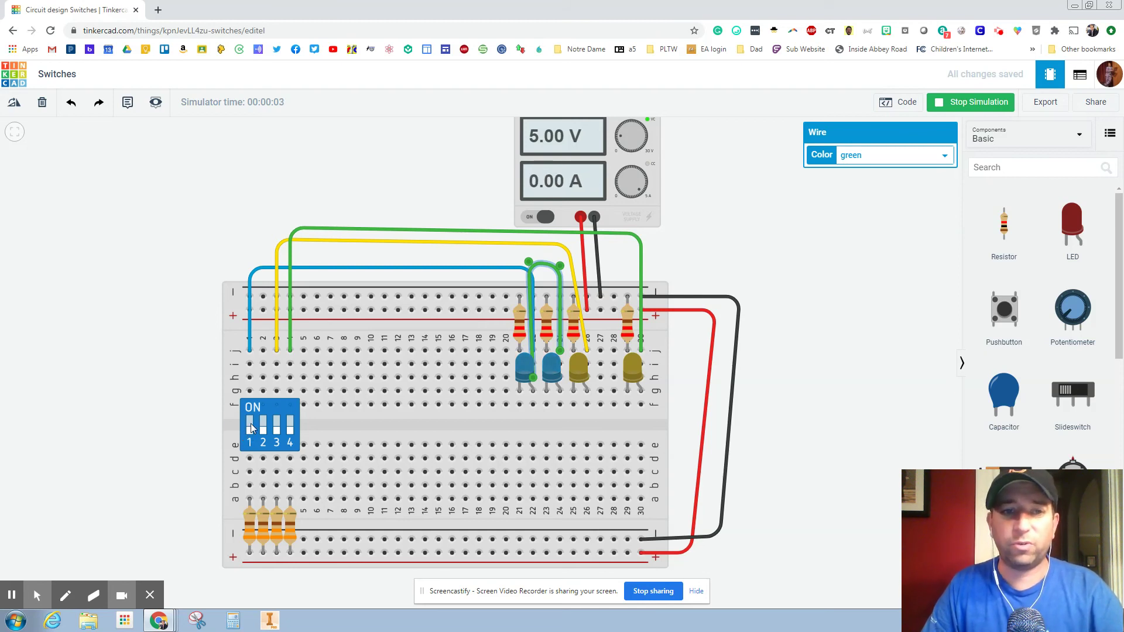